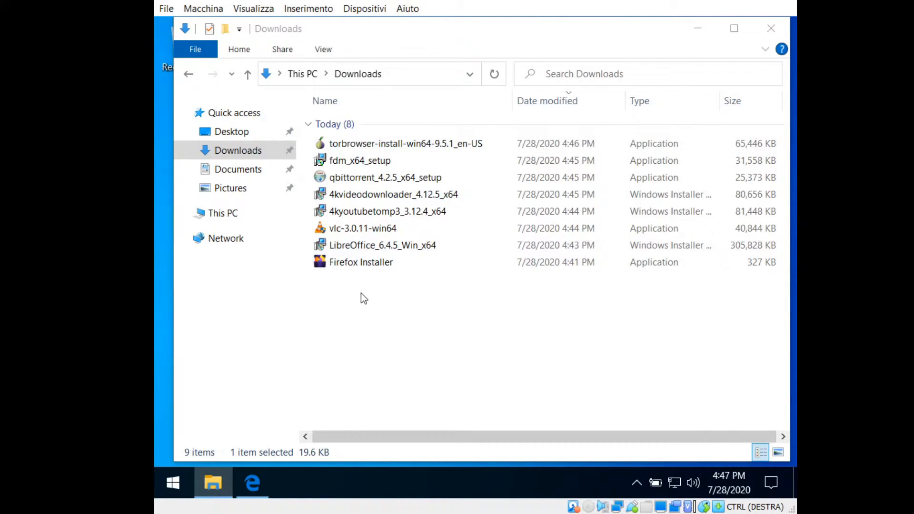
- Install Firefox by running Firefox Installer from the Downloads folder as administrator, allowing it to make changes to the device
{"action": "right_click", "coordinate": [354, 269]}
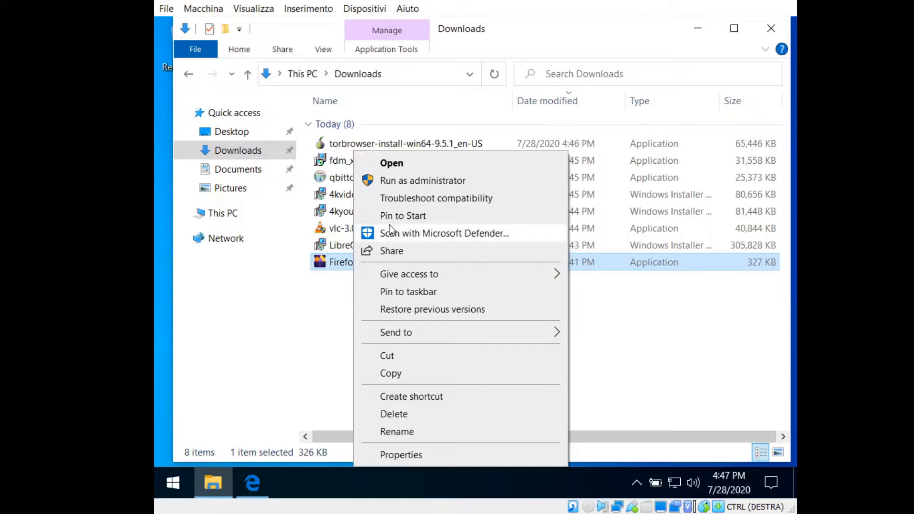
{"action": "left_click", "coordinate": [412, 183]}
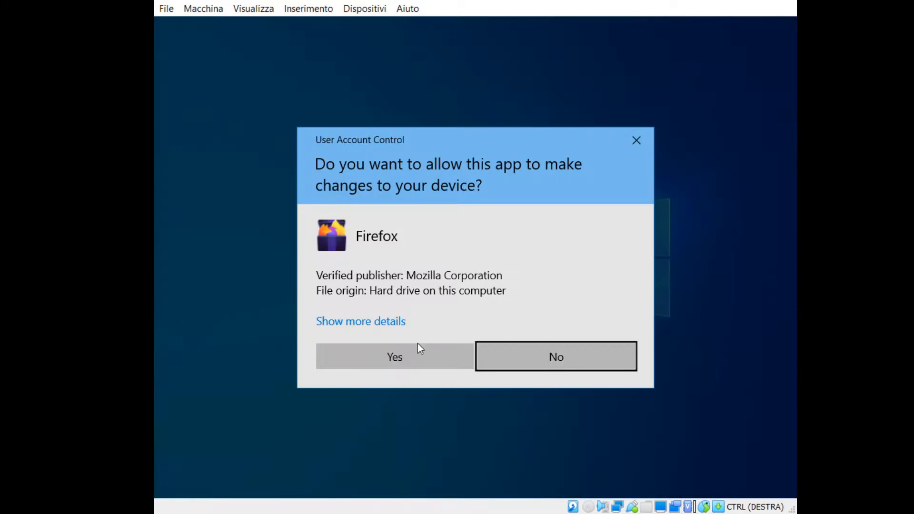
{"action": "left_click", "coordinate": [402, 363]}
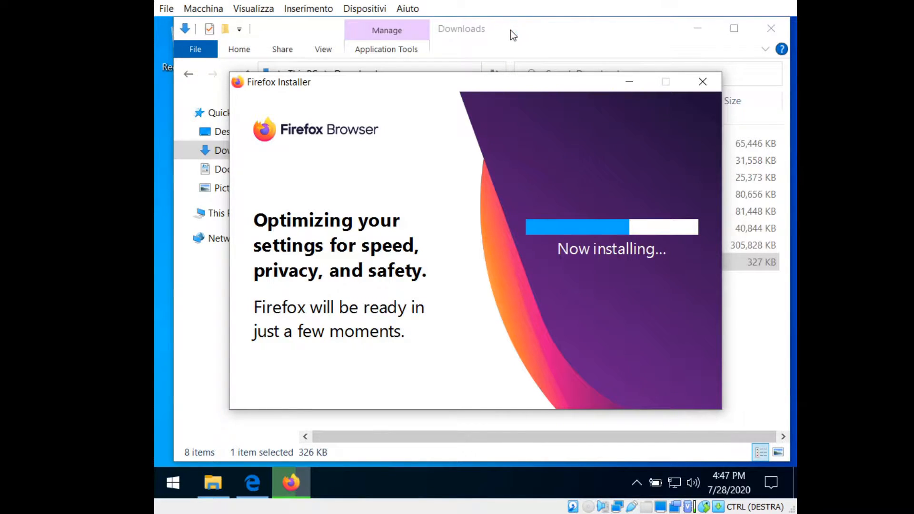
{"action": "left_click_drag", "start_coordinate": [594, 87], "coordinate": [645, 90]}
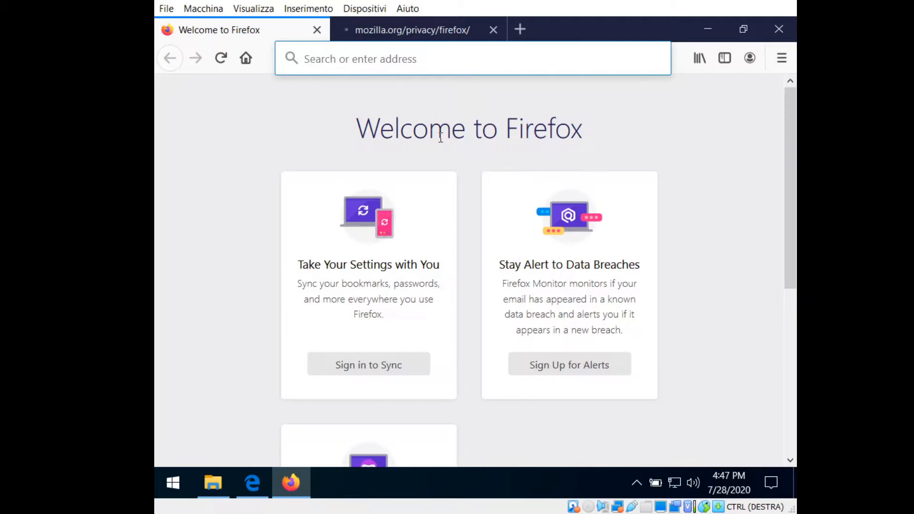
- Close the Mozilla privacy and Welcome to Firefox tabs, leaving one fresh new tab open
{"action": "left_click", "coordinate": [494, 29]}
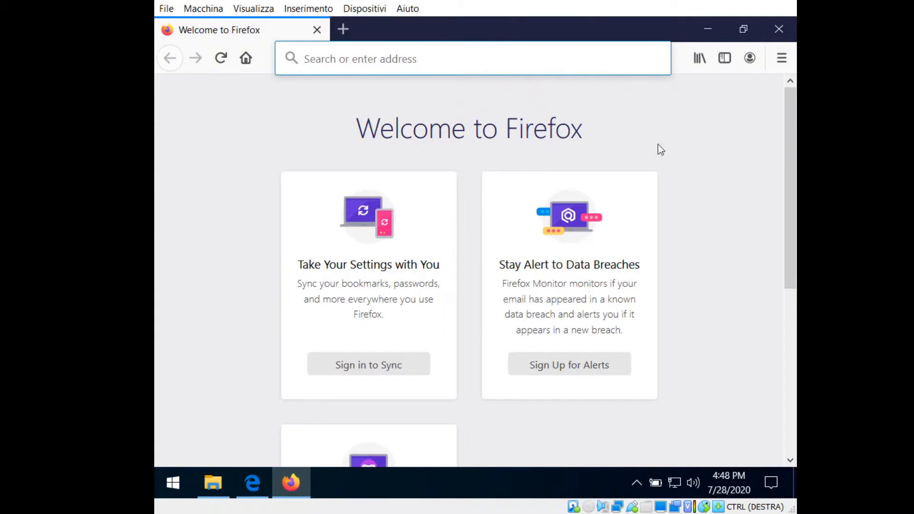
{"action": "left_click", "coordinate": [343, 29]}
{"action": "left_click", "coordinate": [317, 29]}
{"action": "left_click", "coordinate": [758, 102]}
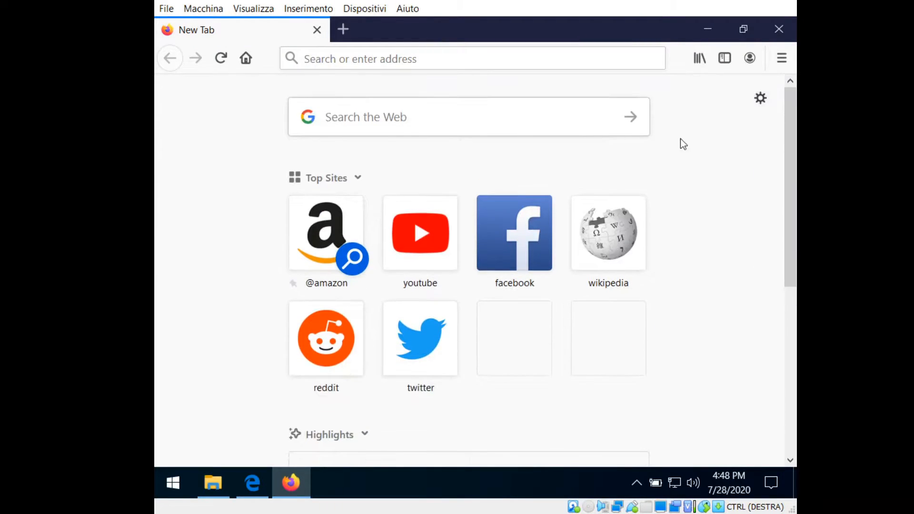
- Remove the Top Sites and Highlights sections from Firefox's new tab page
{"action": "left_click", "coordinate": [643, 185]}
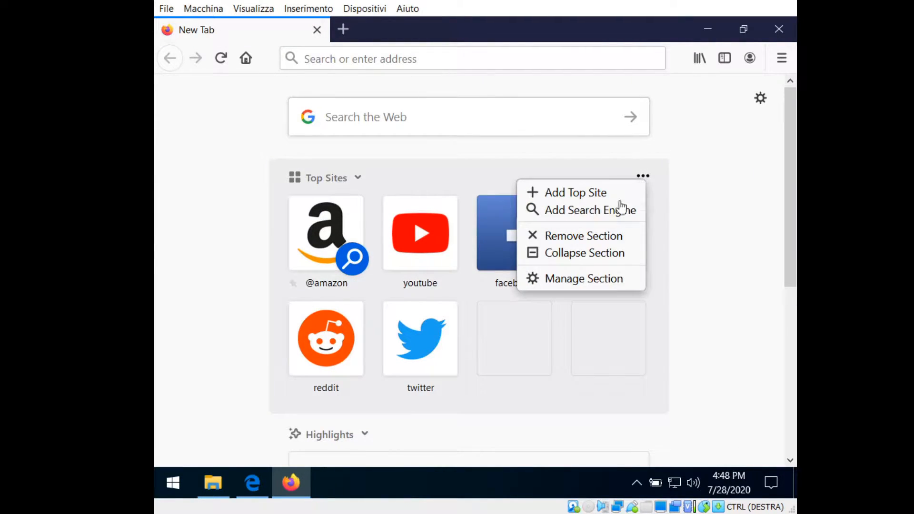
{"action": "left_click", "coordinate": [594, 234]}
{"action": "left_click", "coordinate": [647, 178]}
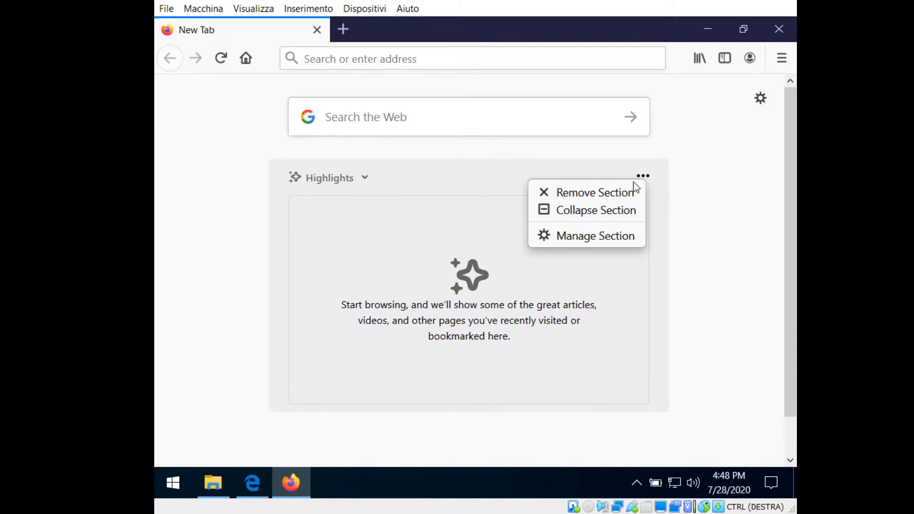
{"action": "left_click", "coordinate": [608, 192]}
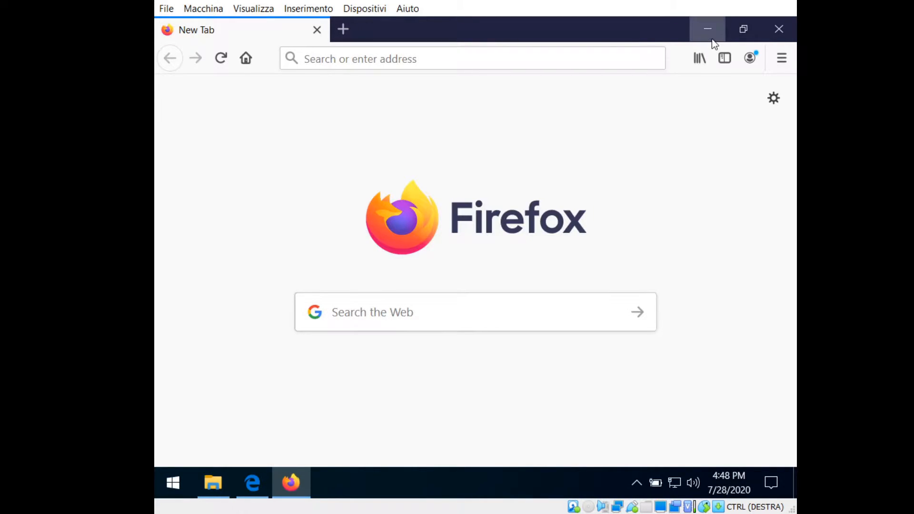
- Switch to Edge, view the Firefox download page on mozilla.org, and return to the Downloads folder
{"action": "left_click", "coordinate": [708, 29]}
{"action": "left_click", "coordinate": [262, 478]}
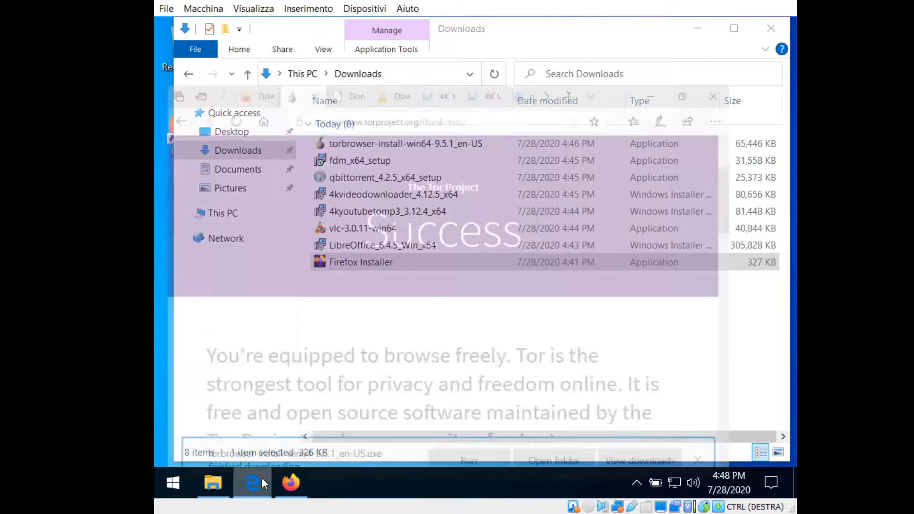
{"action": "left_click", "coordinate": [248, 27]}
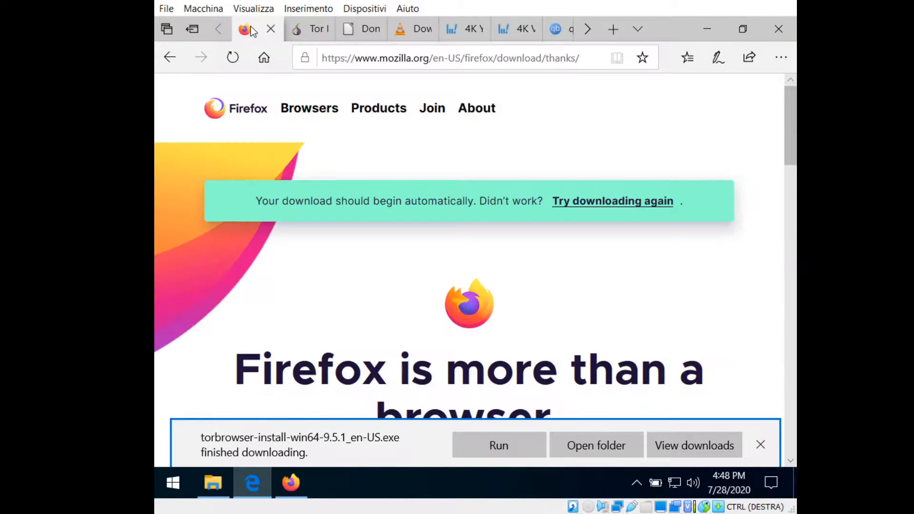
{"action": "scroll", "coordinate": [386, 256], "scroll_direction": "down", "scroll_amount": 3}
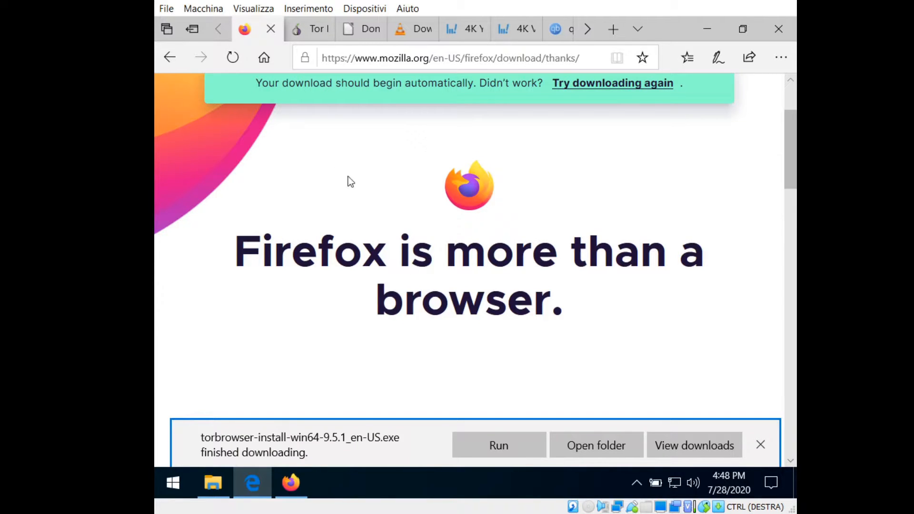
{"action": "scroll", "coordinate": [427, 122], "scroll_direction": "up", "scroll_amount": 1}
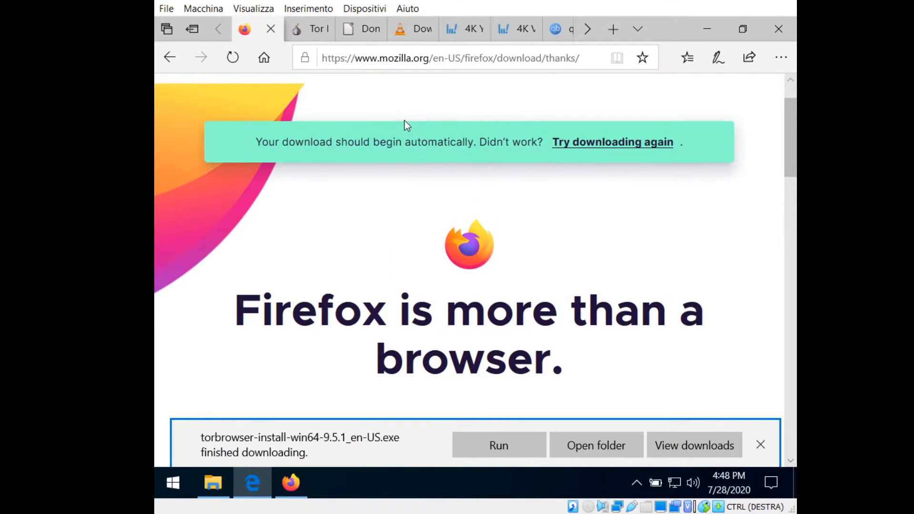
{"action": "left_click", "coordinate": [708, 29]}
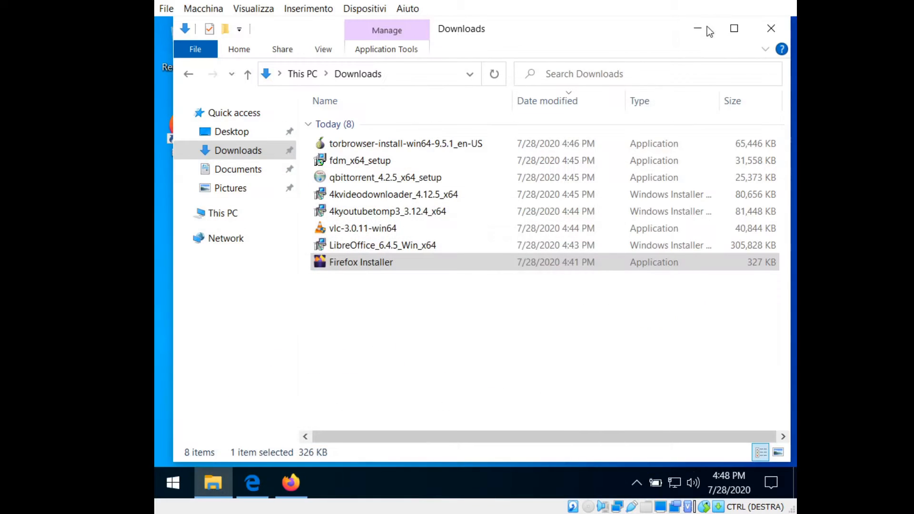
- Install Tor Browser as administrator from torbrowser-install-win64-9.5.1_en-US, using English and the default destination folder
{"action": "right_click", "coordinate": [375, 145]}
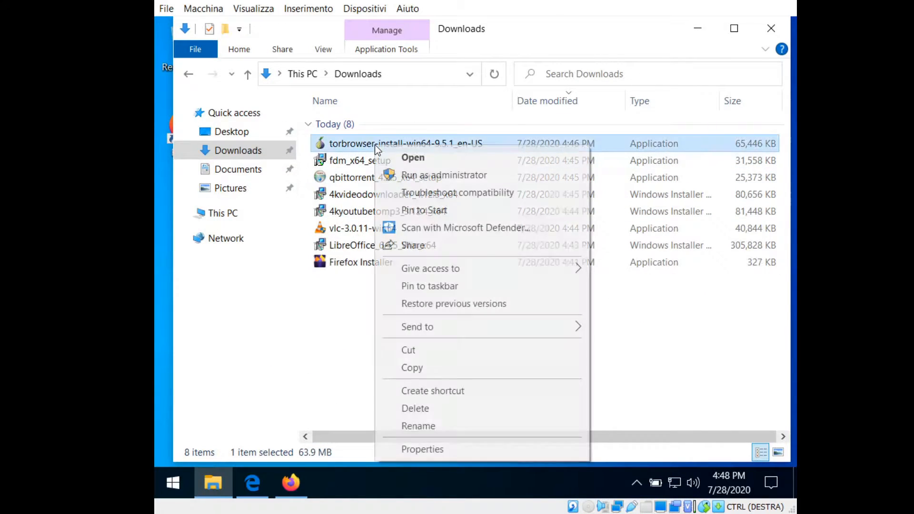
{"action": "left_click", "coordinate": [411, 176]}
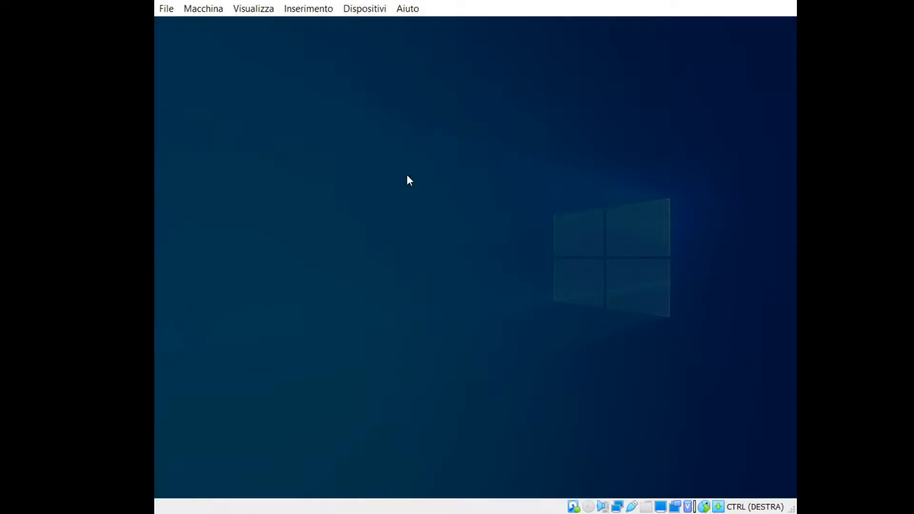
{"action": "left_click", "coordinate": [404, 355]}
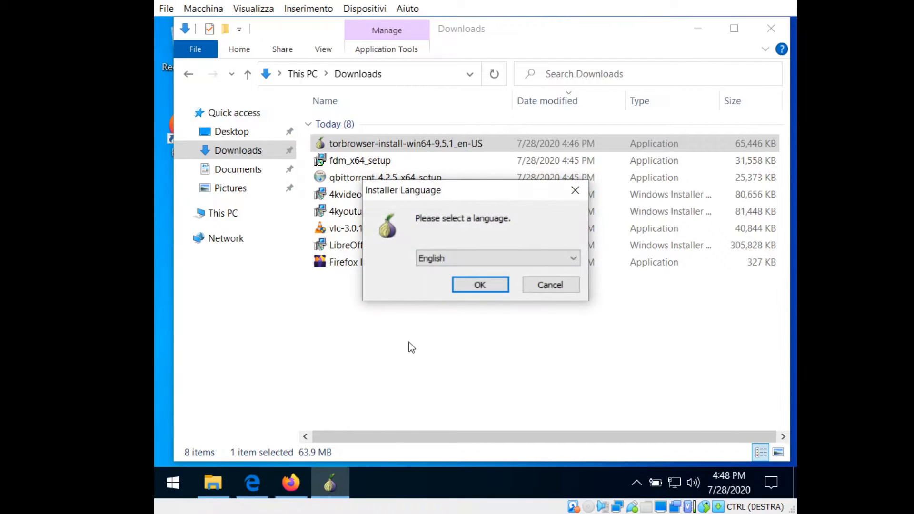
{"action": "left_click", "coordinate": [469, 285]}
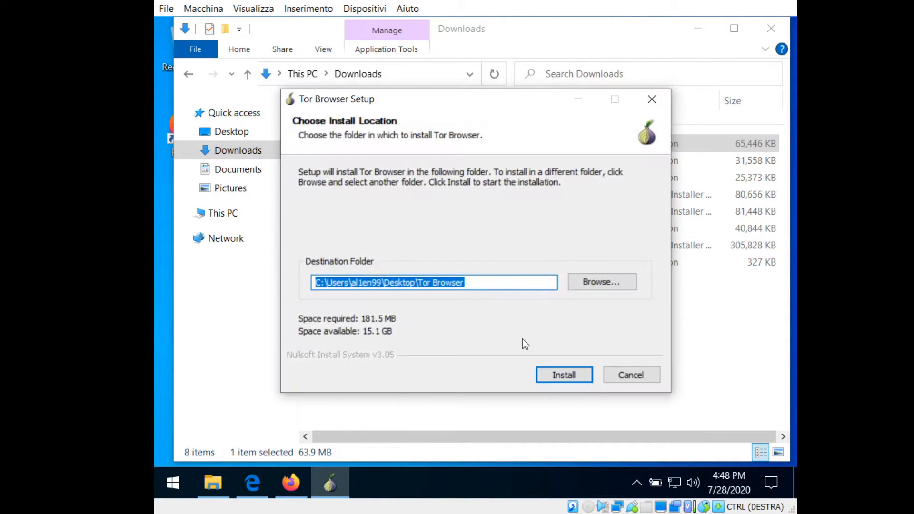
{"action": "left_click", "coordinate": [552, 376]}
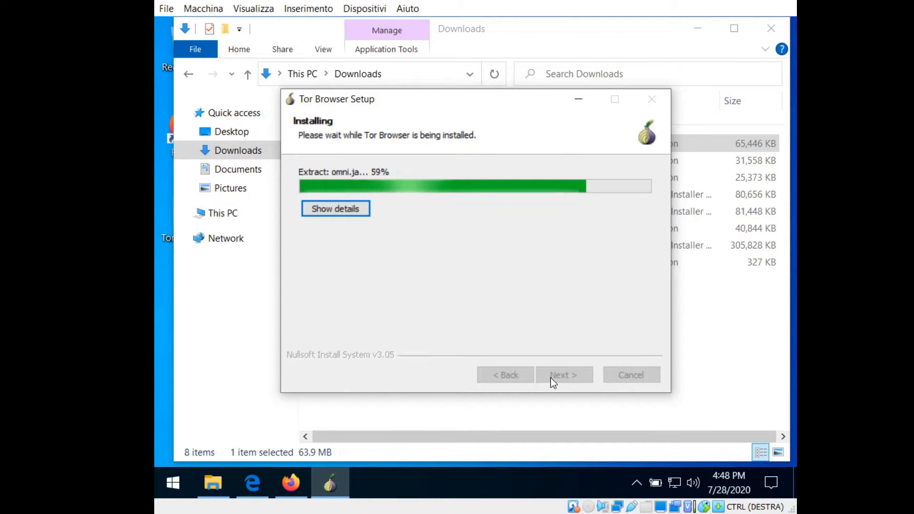
{"action": "left_click", "coordinate": [553, 380]}
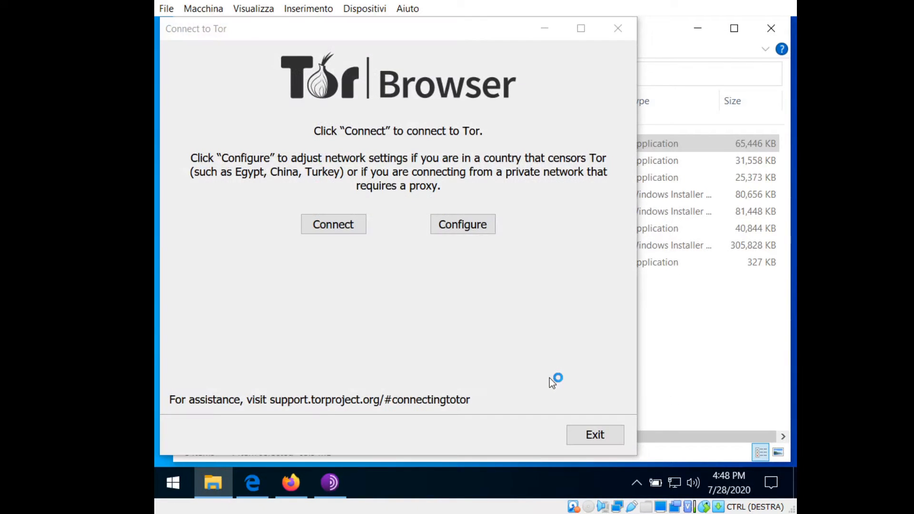
- Connect Tor Browser to the Tor network and close its window
{"action": "left_click", "coordinate": [352, 229]}
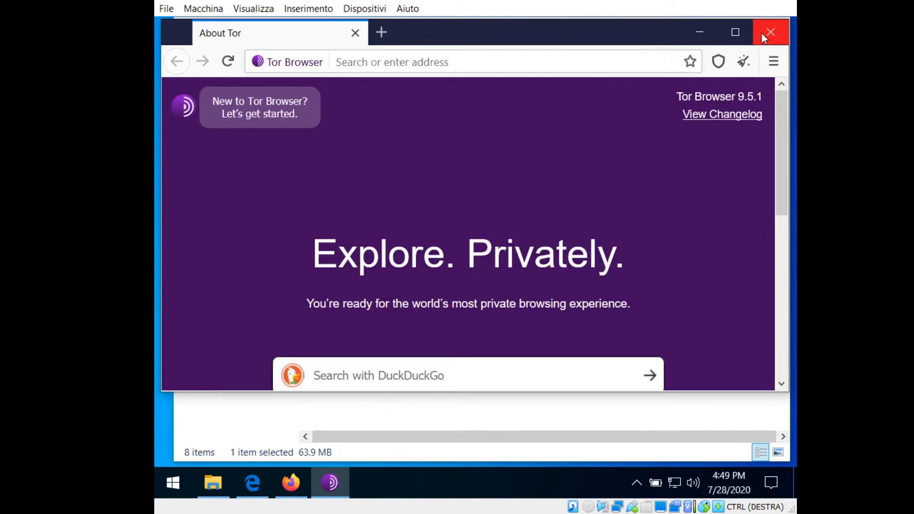
{"action": "left_click", "coordinate": [766, 30]}
- Switch to Edge, look through the Tor Project thank-you page, and return to the Downloads folder
{"action": "left_click", "coordinate": [253, 482]}
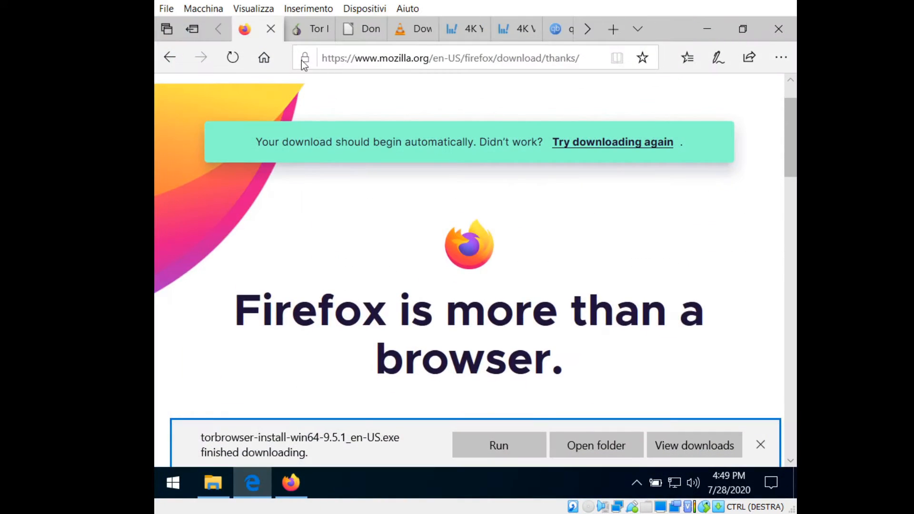
{"action": "left_click", "coordinate": [311, 36]}
{"action": "scroll", "coordinate": [440, 172], "scroll_direction": "up", "scroll_amount": 3}
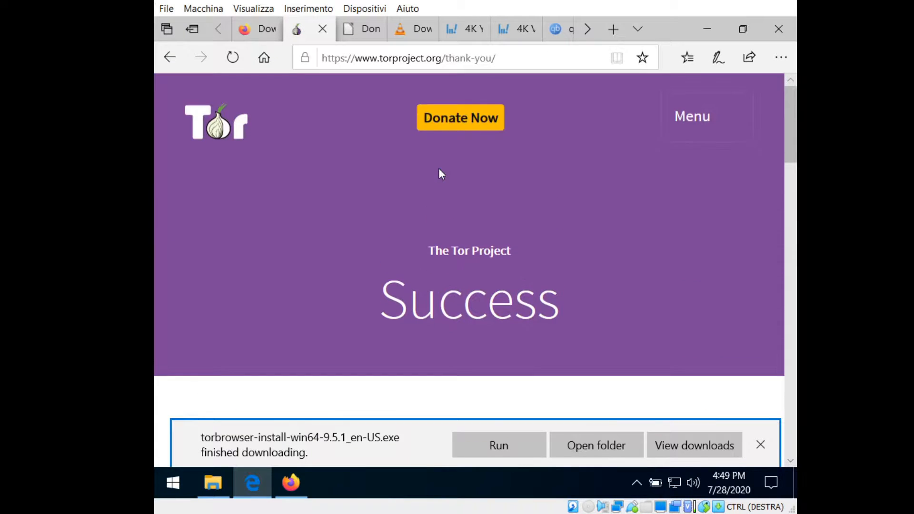
{"action": "scroll", "coordinate": [496, 184], "scroll_direction": "down", "scroll_amount": 7}
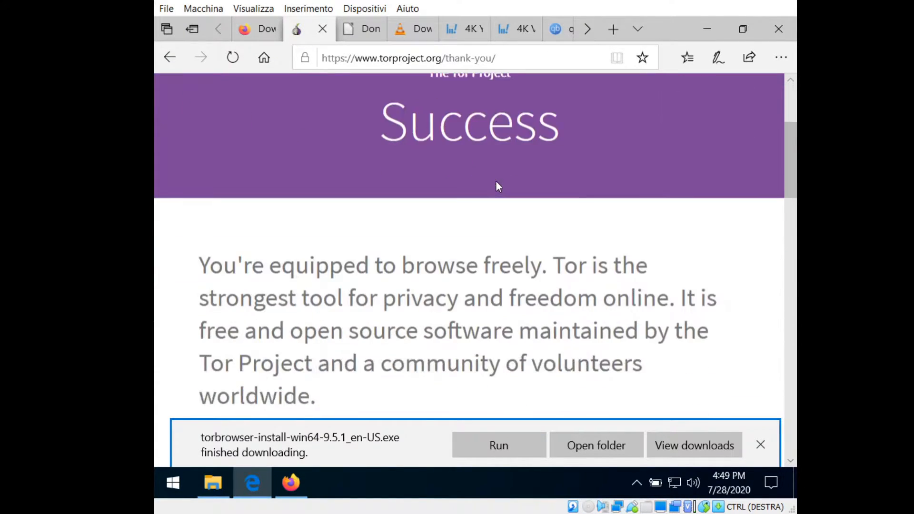
{"action": "scroll", "coordinate": [347, 190], "scroll_direction": "up", "scroll_amount": 7}
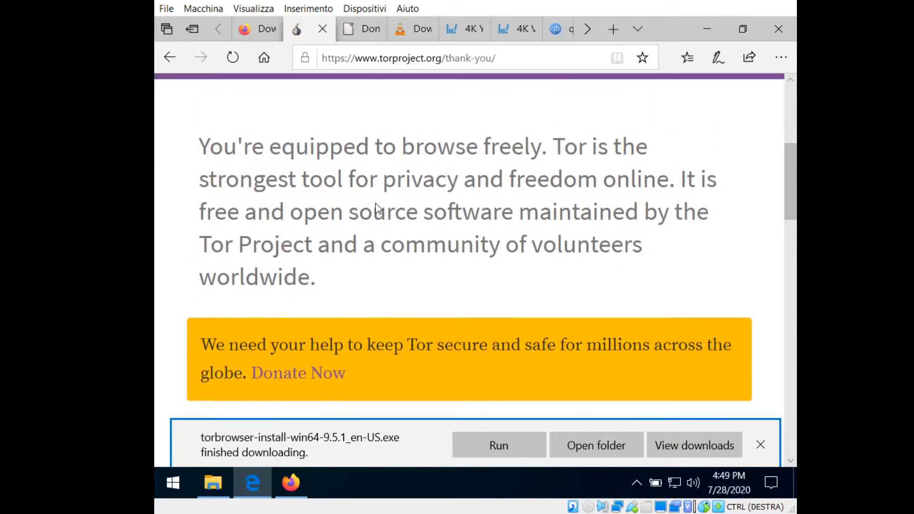
{"action": "left_click", "coordinate": [695, 27]}
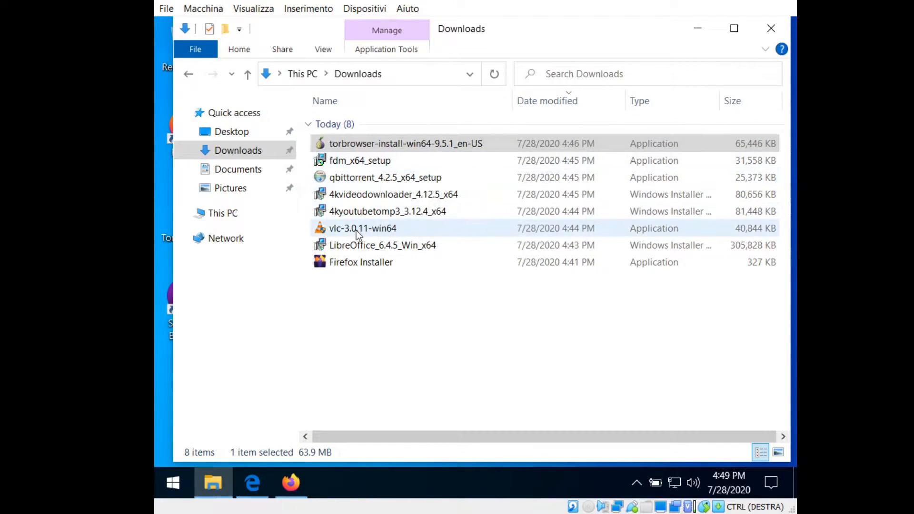
- Install LibreOffice 6.4.5.2 from LibreOffice_6.4.5_Win_x64 with a desktop shortcut and no loading at system start-up, then exit the wizard
{"action": "right_click", "coordinate": [353, 246]}
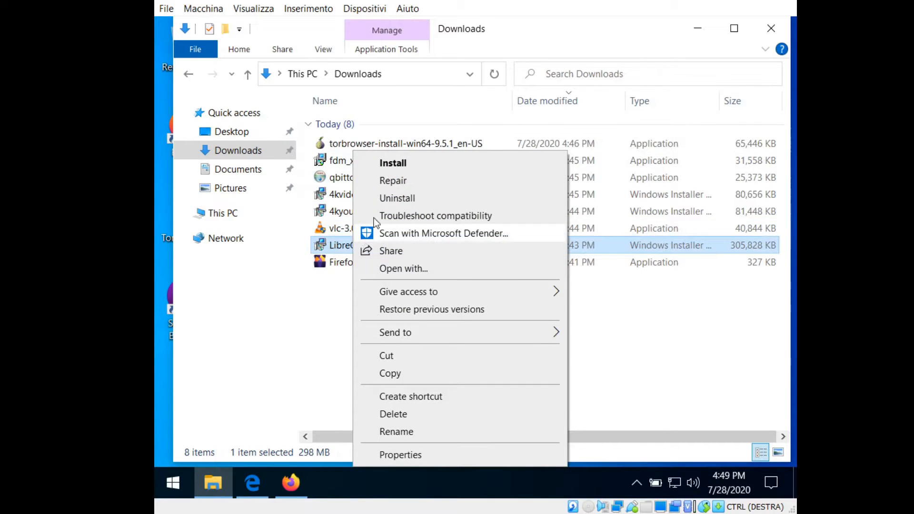
{"action": "left_click", "coordinate": [391, 163]}
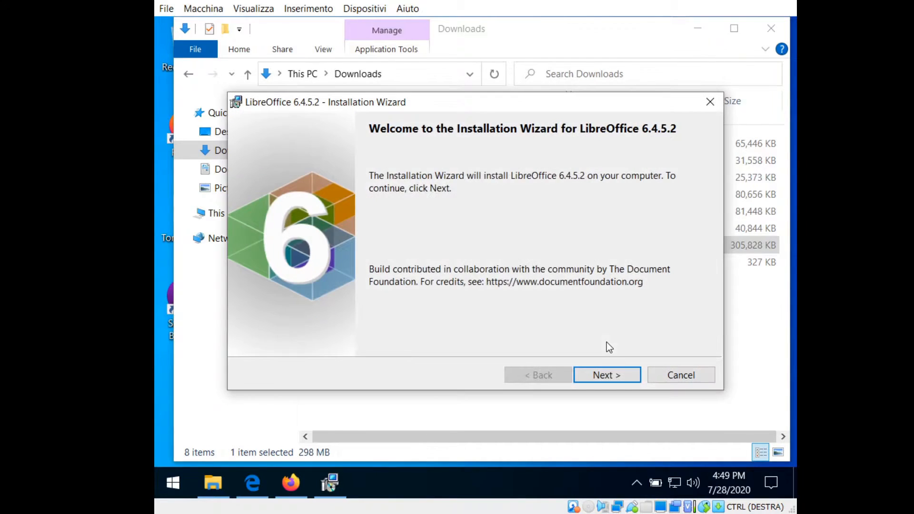
{"action": "left_click", "coordinate": [608, 374]}
{"action": "left_click", "coordinate": [610, 375]}
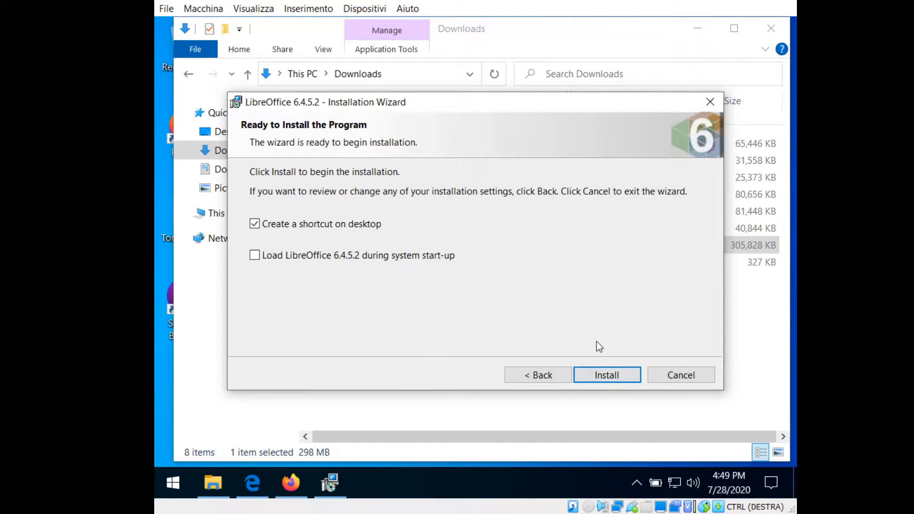
{"action": "left_click", "coordinate": [597, 372]}
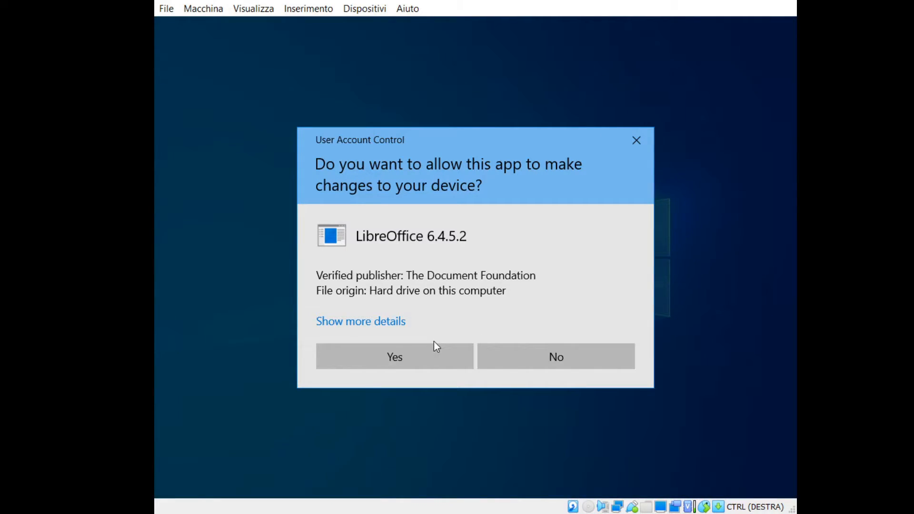
{"action": "left_click", "coordinate": [431, 345]}
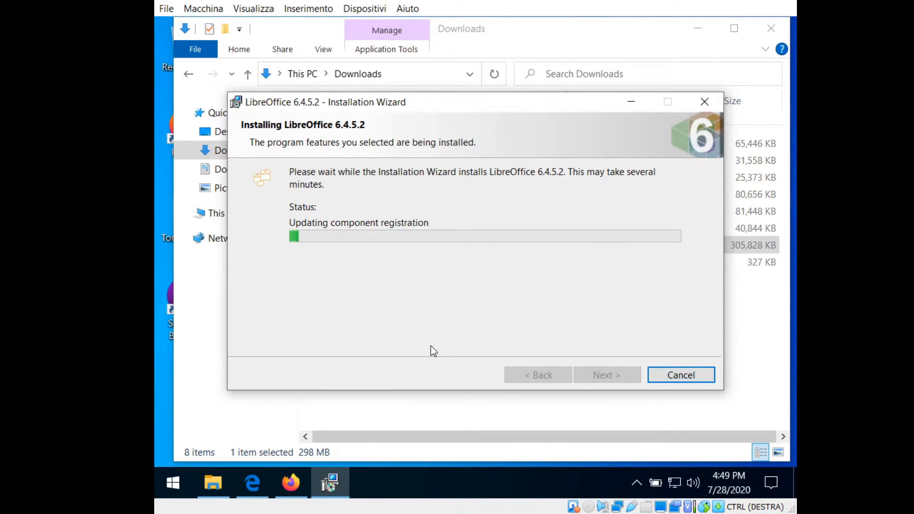
{"action": "left_click", "coordinate": [533, 29]}
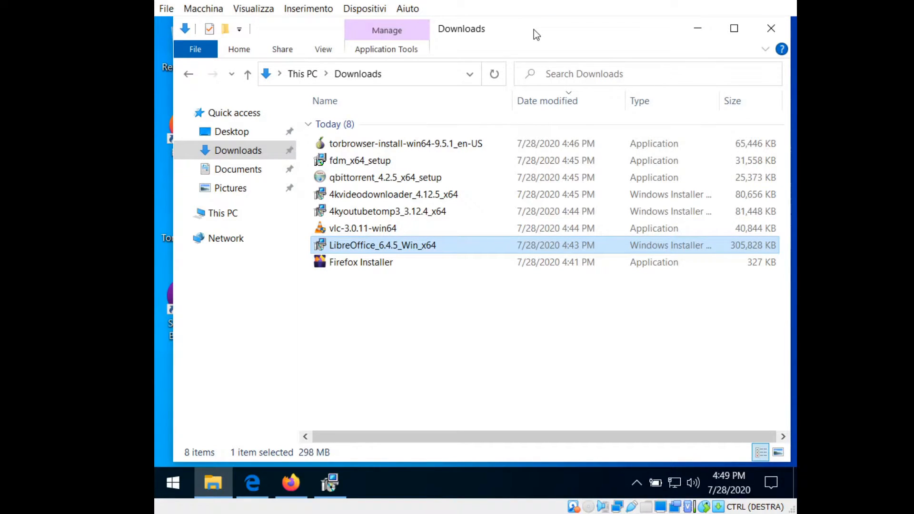
{"action": "left_click", "coordinate": [327, 481]}
{"action": "left_click", "coordinate": [325, 478]}
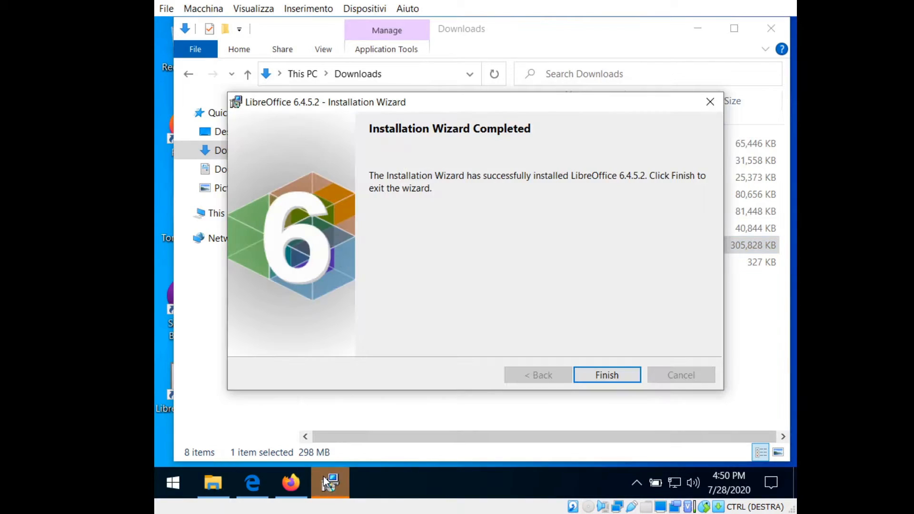
{"action": "left_click", "coordinate": [599, 375]}
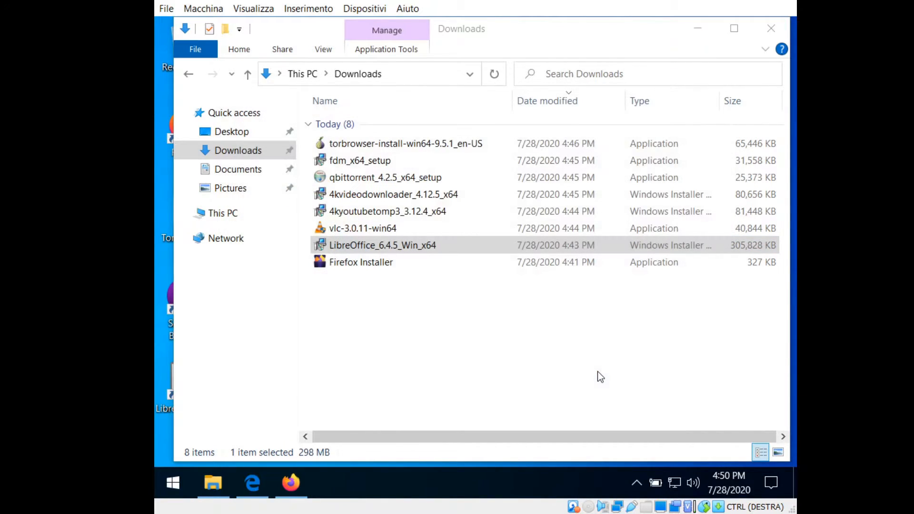
- Install VLC media player from vlc-3.0.11-win64 in English, with the default components and destination folder
{"action": "double_click", "coordinate": [376, 233]}
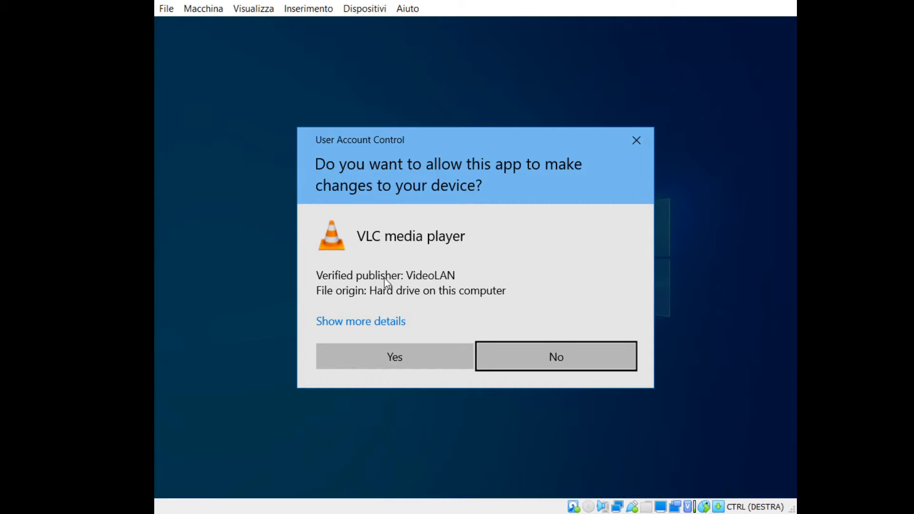
{"action": "left_click", "coordinate": [391, 351]}
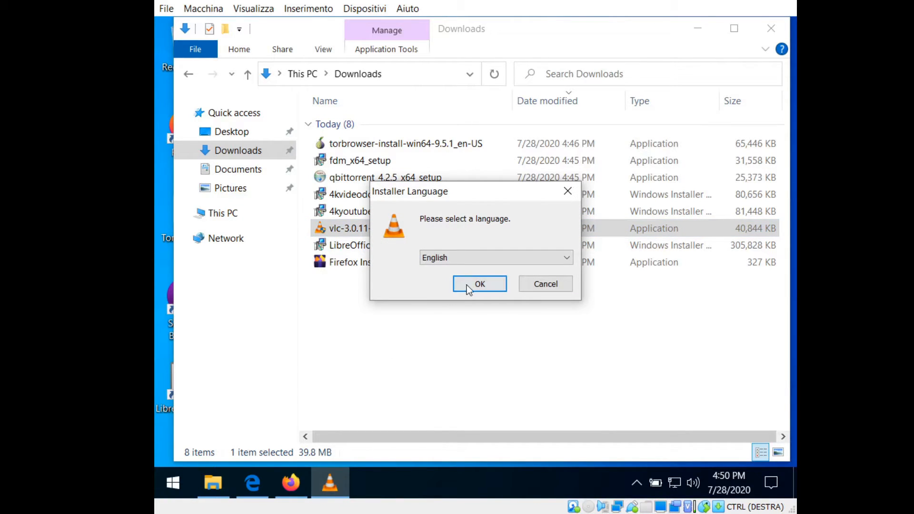
{"action": "left_click", "coordinate": [473, 284]}
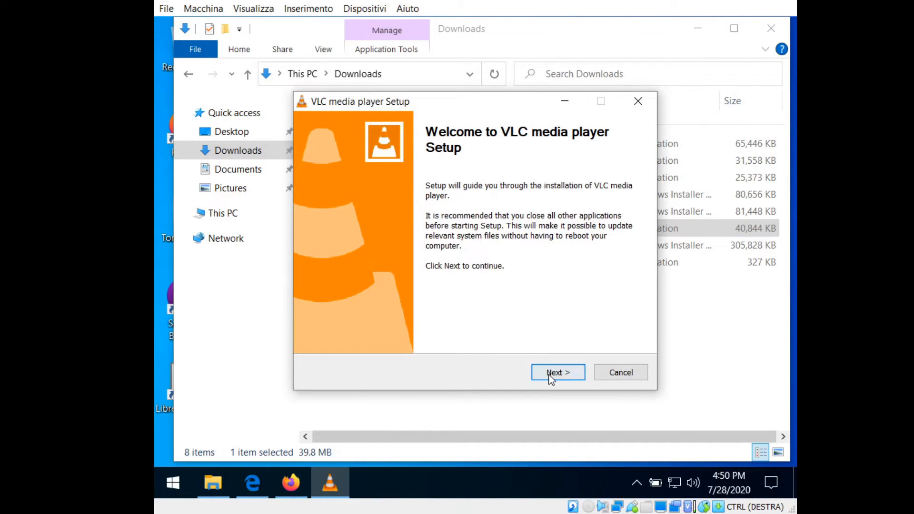
{"action": "left_click", "coordinate": [551, 378]}
{"action": "left_click", "coordinate": [551, 378]}
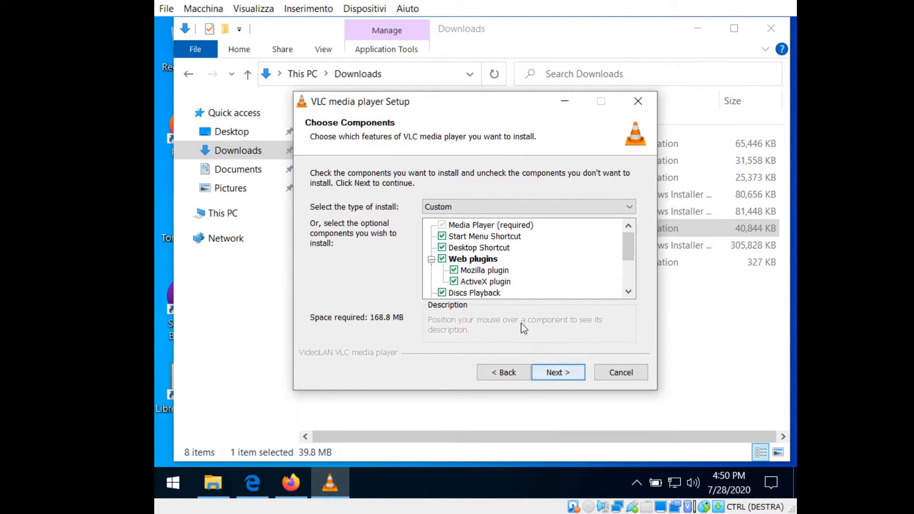
{"action": "scroll", "coordinate": [624, 261], "scroll_direction": "down", "scroll_amount": 2}
{"action": "left_click_drag", "start_coordinate": [625, 263], "coordinate": [625, 278]}
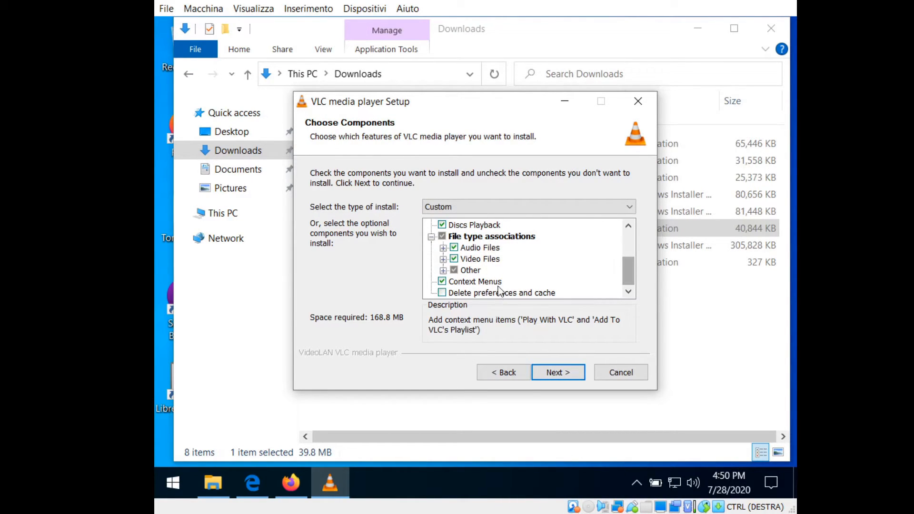
{"action": "left_click", "coordinate": [557, 375]}
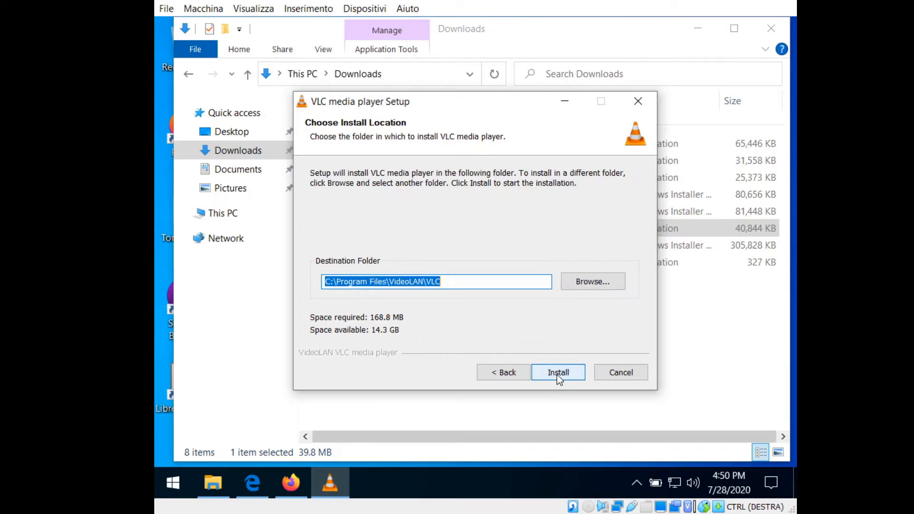
{"action": "left_click", "coordinate": [557, 375]}
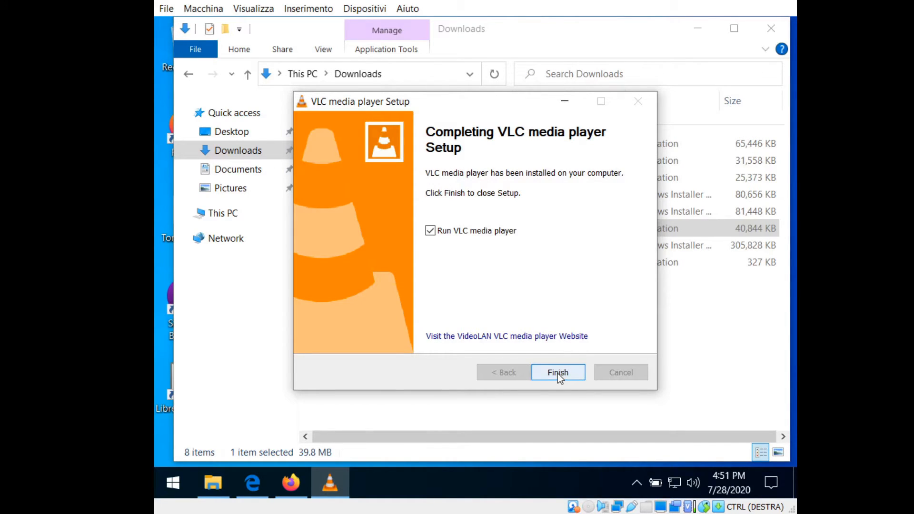
- Finish the setup by running VLC, accept its network policy with metadata access and update checks allowed, and close the player
{"action": "left_click", "coordinate": [558, 373]}
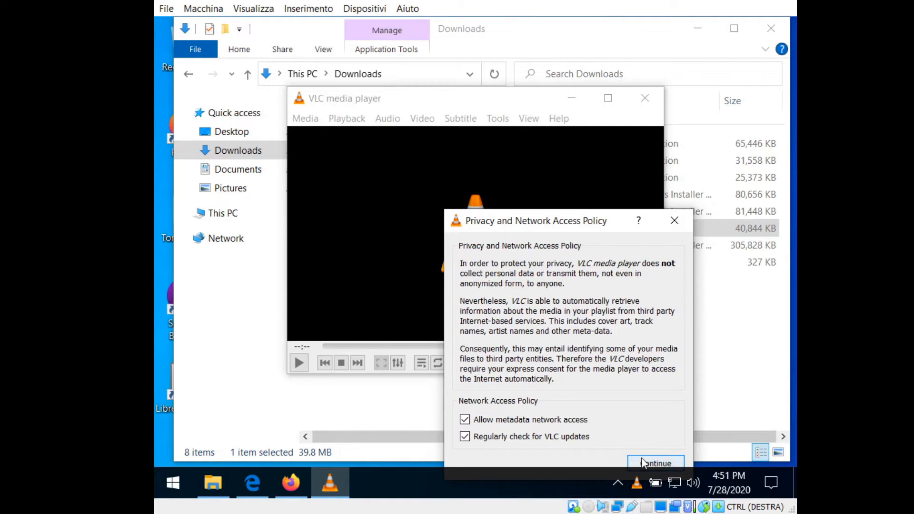
{"action": "left_click", "coordinate": [643, 463]}
{"action": "left_click", "coordinate": [646, 99]}
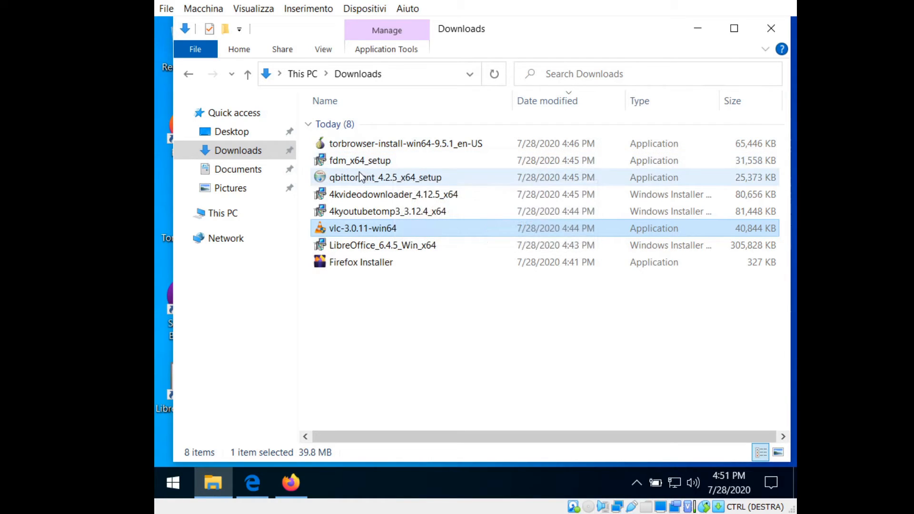
{"action": "left_click", "coordinate": [386, 309]}
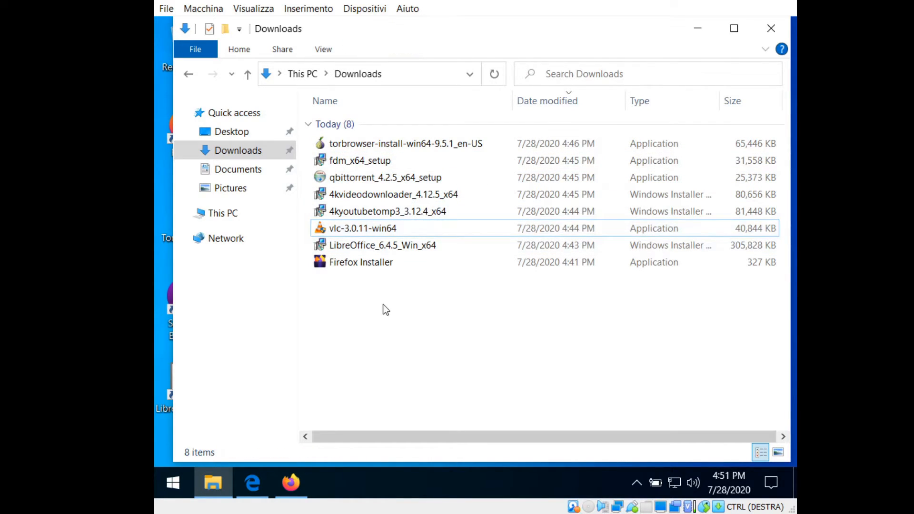
- Install 4K YouTube to MP3 3.12 from 4kyoutubetomp3_3.12.4_x64, accepting the licence and default folder, and launch it on finishing
{"action": "double_click", "coordinate": [350, 209]}
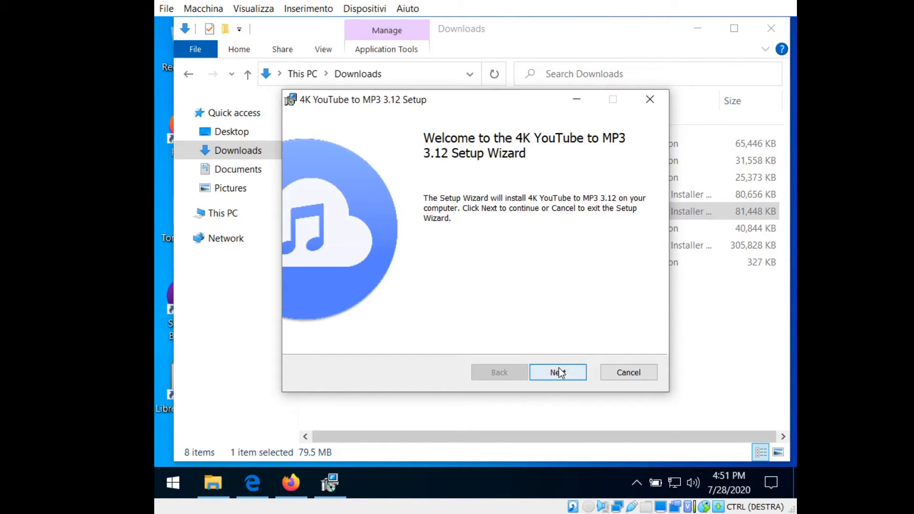
{"action": "left_click", "coordinate": [560, 373]}
{"action": "left_click", "coordinate": [450, 335]}
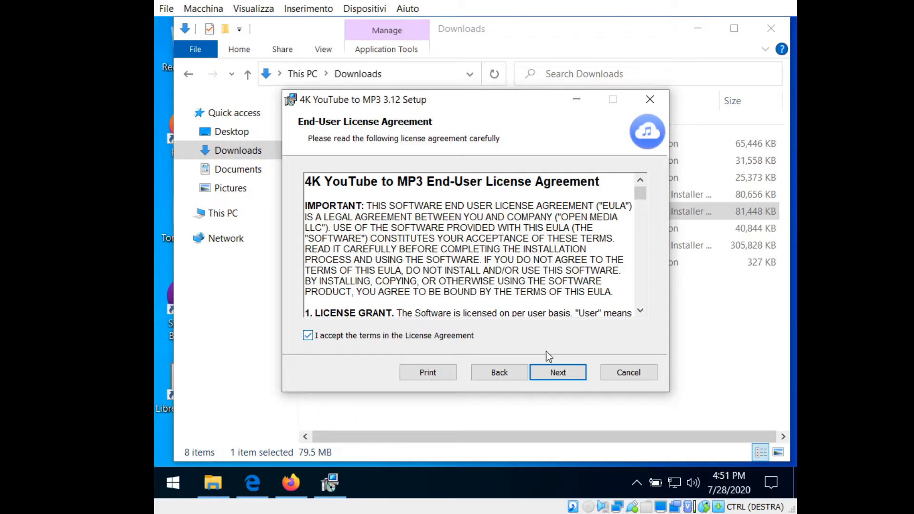
{"action": "left_click", "coordinate": [555, 375]}
{"action": "left_click", "coordinate": [556, 375]}
{"action": "left_click", "coordinate": [546, 373]}
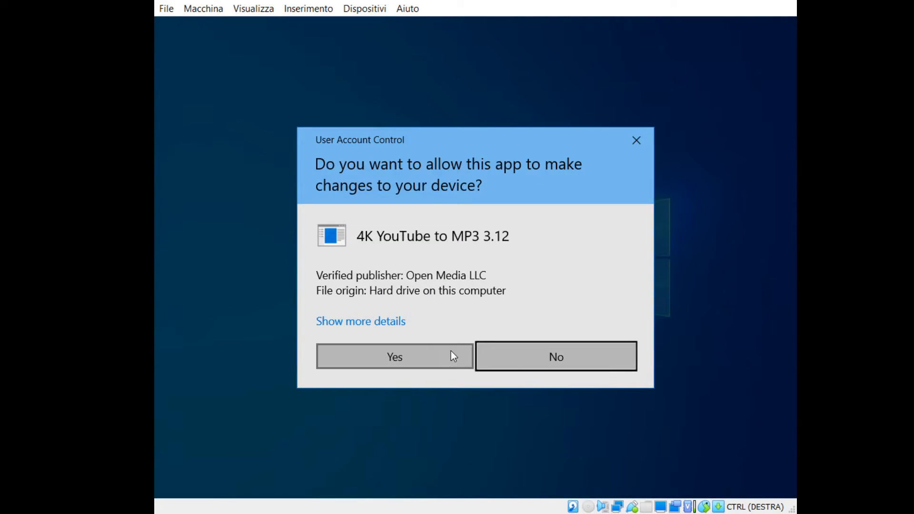
{"action": "left_click", "coordinate": [451, 351]}
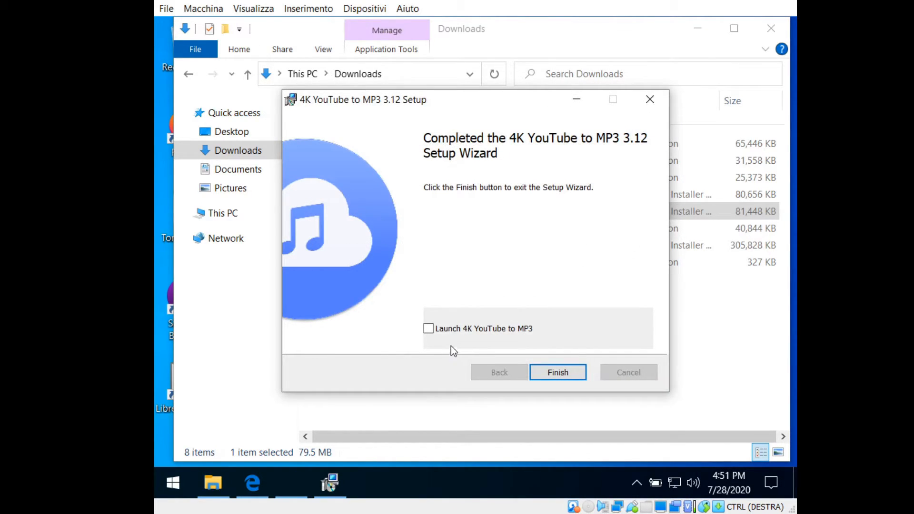
{"action": "left_click", "coordinate": [431, 329]}
{"action": "left_click", "coordinate": [558, 373]}
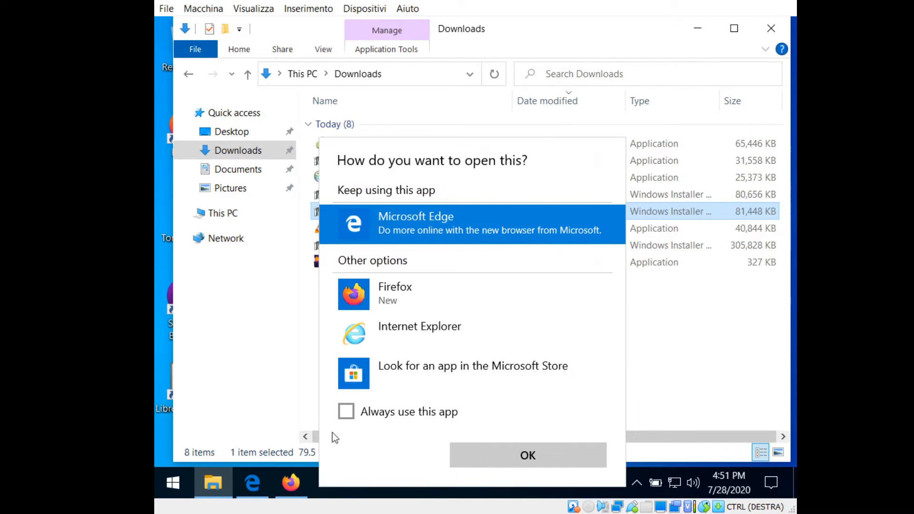
- Open the thank-you page in Microsoft Edge, look through the VLC, LibreOffice and 4K Download pages, and return to the Downloads folder
{"action": "left_click", "coordinate": [524, 458]}
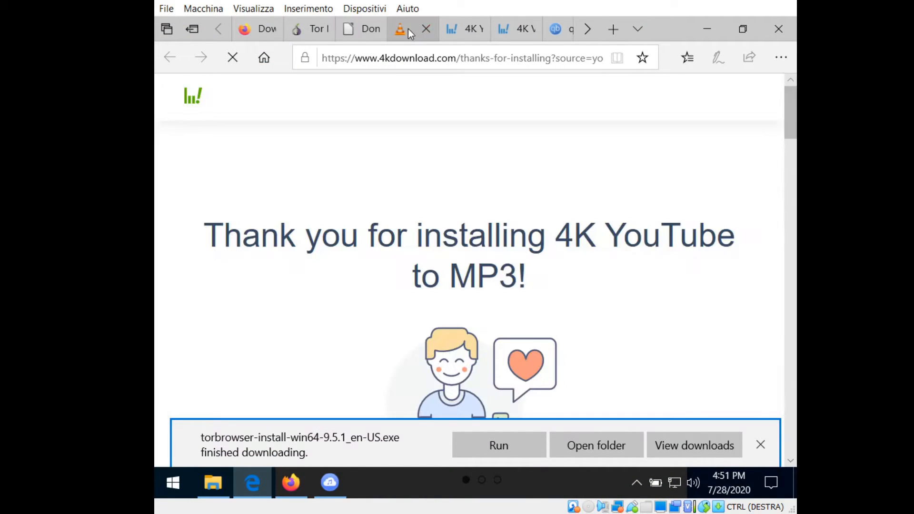
{"action": "left_click", "coordinate": [408, 29]}
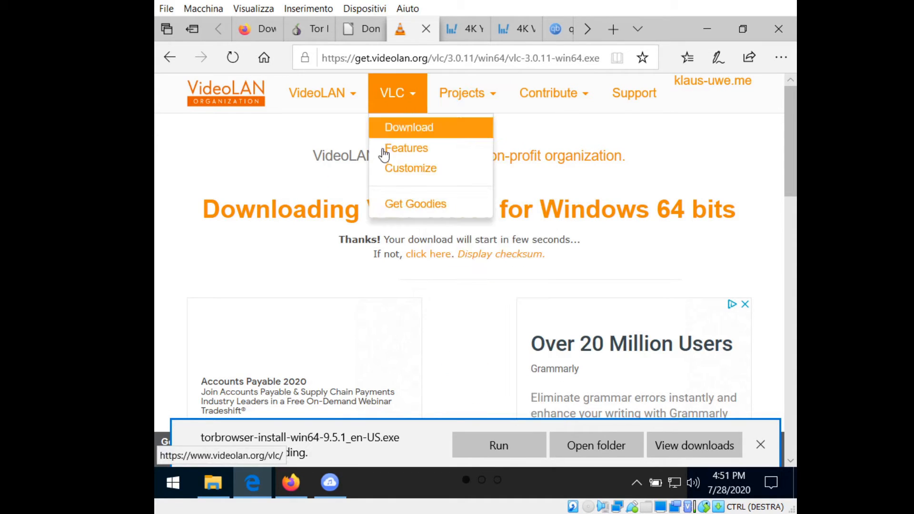
{"action": "left_click", "coordinate": [360, 29]}
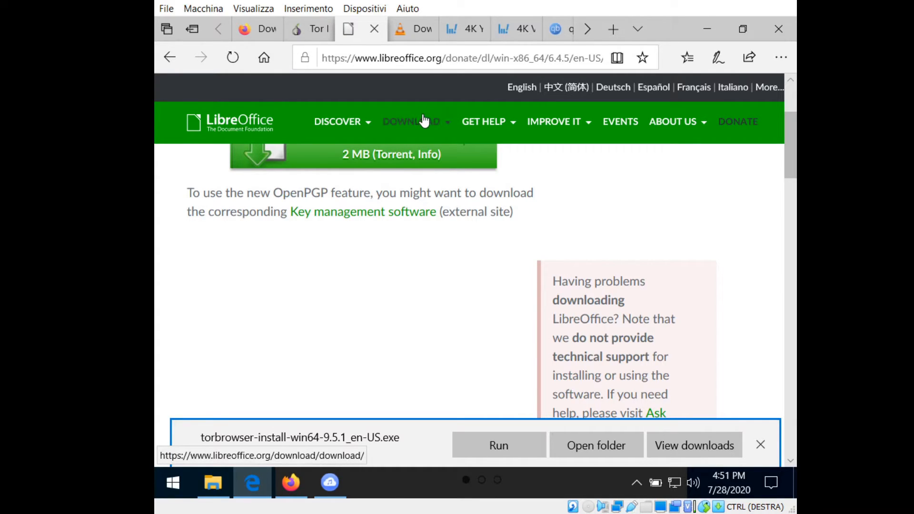
{"action": "scroll", "coordinate": [385, 197], "scroll_direction": "up", "scroll_amount": 2}
{"action": "scroll", "coordinate": [385, 196], "scroll_direction": "up", "scroll_amount": 1}
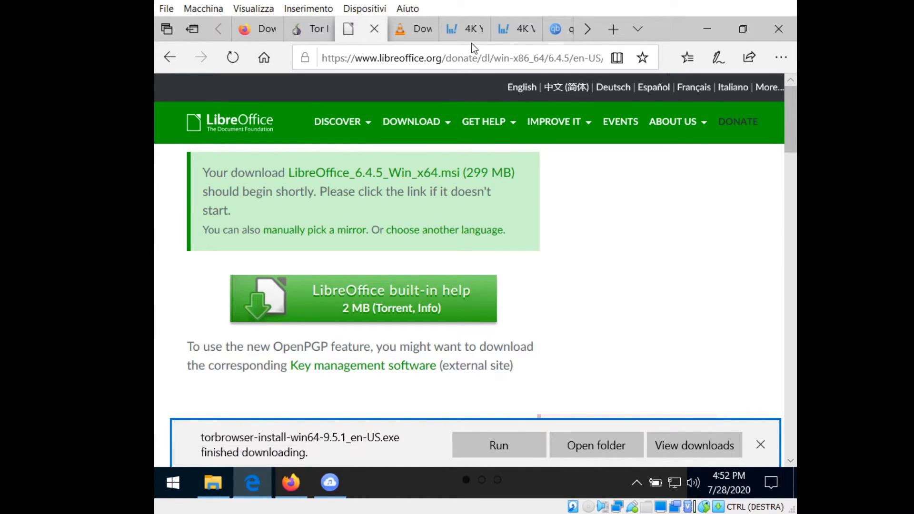
{"action": "left_click", "coordinate": [459, 32]}
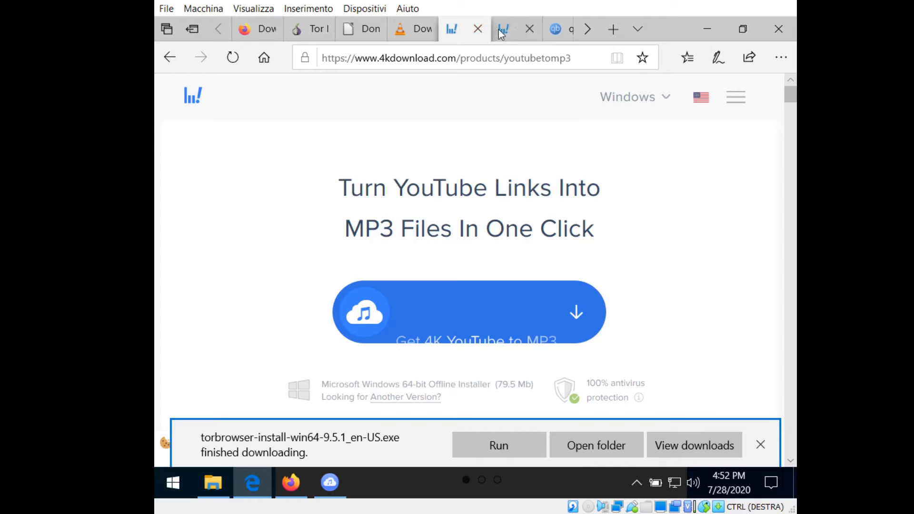
{"action": "left_click", "coordinate": [502, 31]}
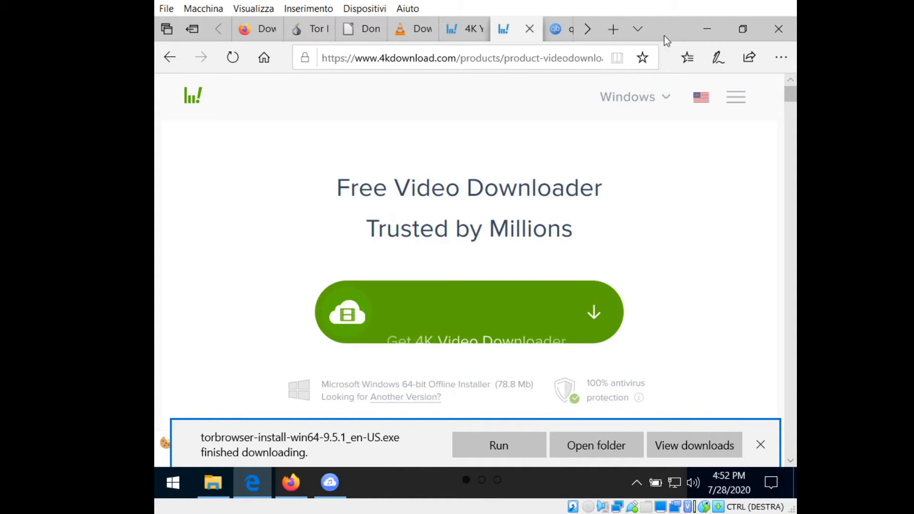
{"action": "left_click", "coordinate": [698, 31]}
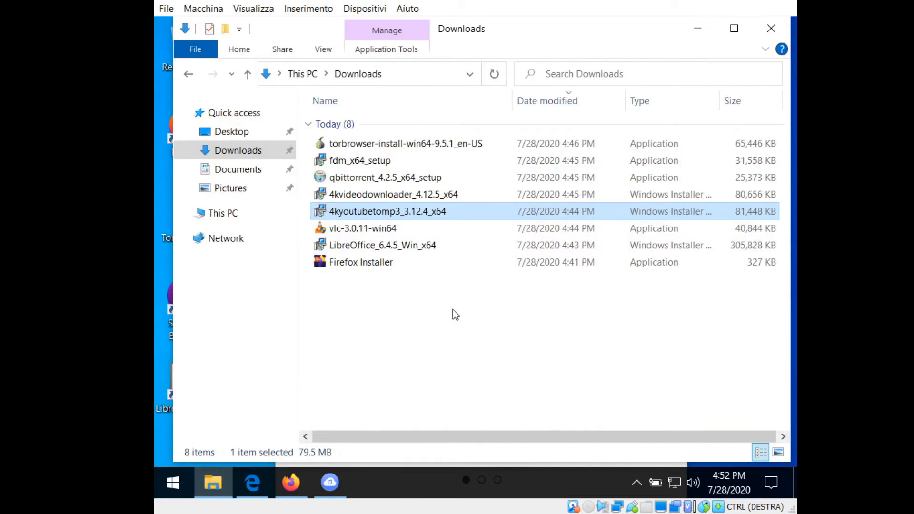
- Install 4K Video Downloader 4.12 from 4kvideodownloader_4.12.5_x64, accepting the licence and default destination folder, and exit the wizard
{"action": "double_click", "coordinate": [421, 194]}
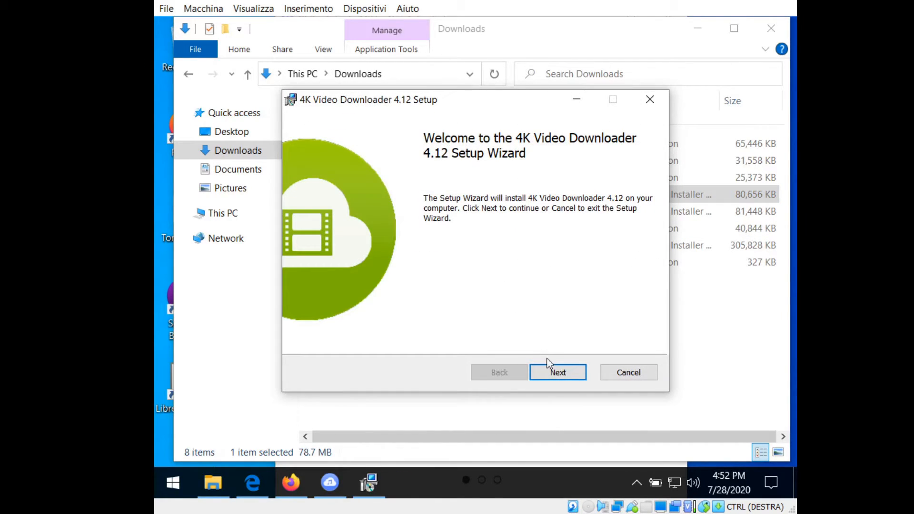
{"action": "left_click", "coordinate": [553, 372]}
{"action": "left_click", "coordinate": [451, 336]}
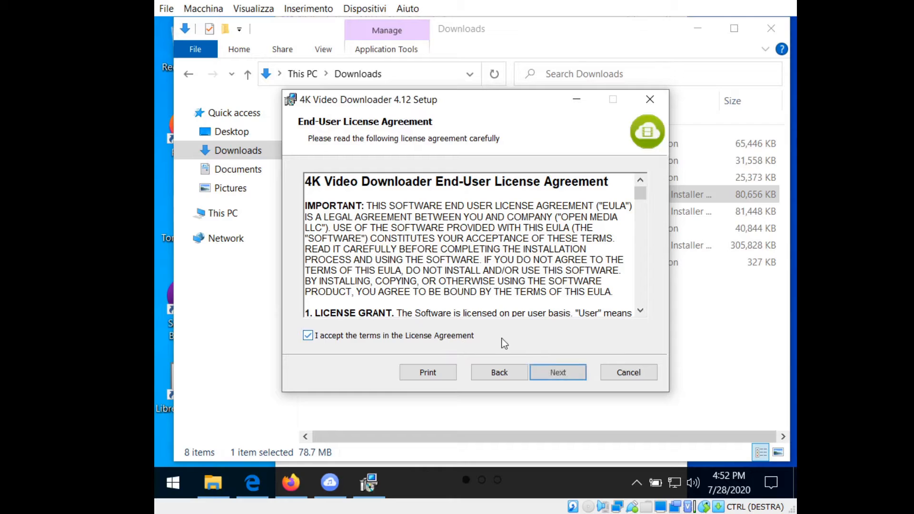
{"action": "left_click", "coordinate": [565, 369]}
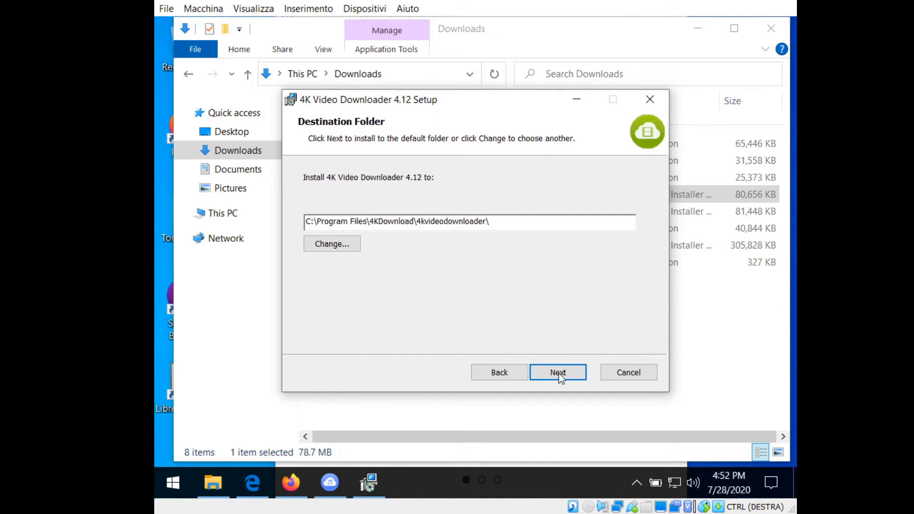
{"action": "left_click", "coordinate": [558, 374]}
{"action": "left_click", "coordinate": [546, 372]}
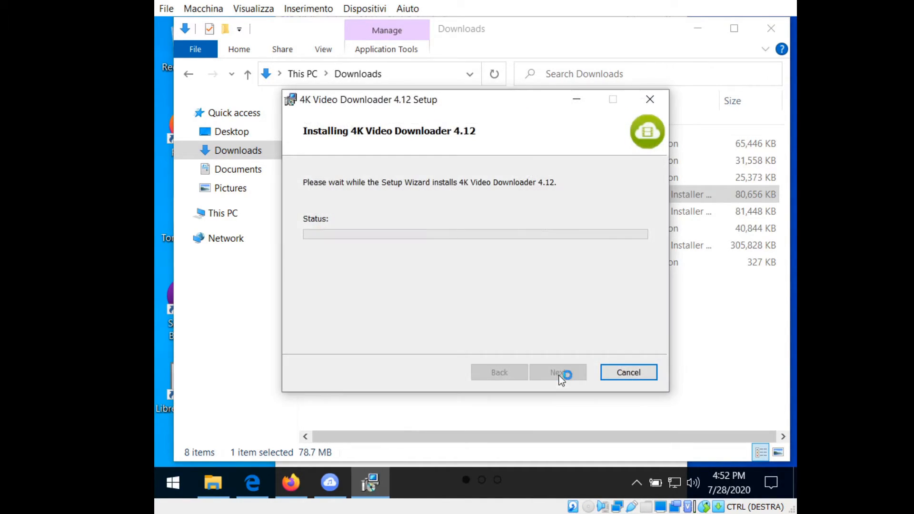
{"action": "left_click", "coordinate": [439, 369]}
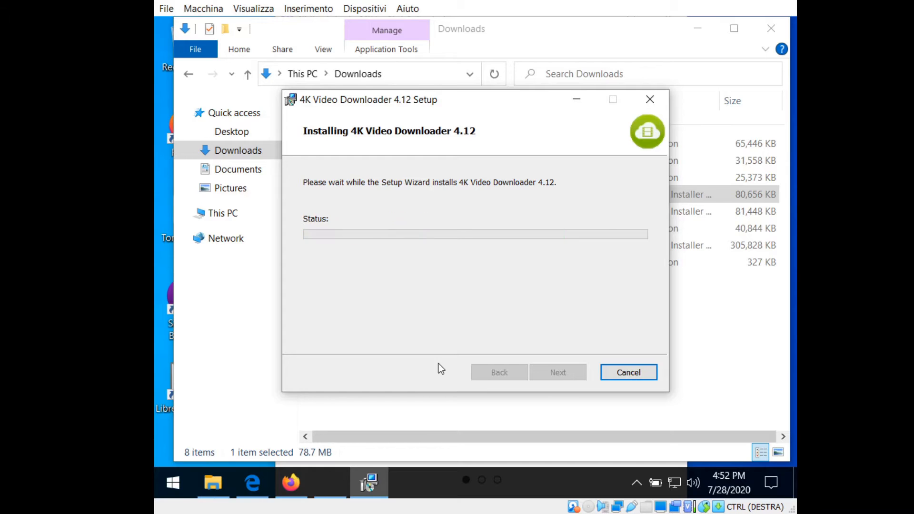
{"action": "left_click", "coordinate": [549, 373]}
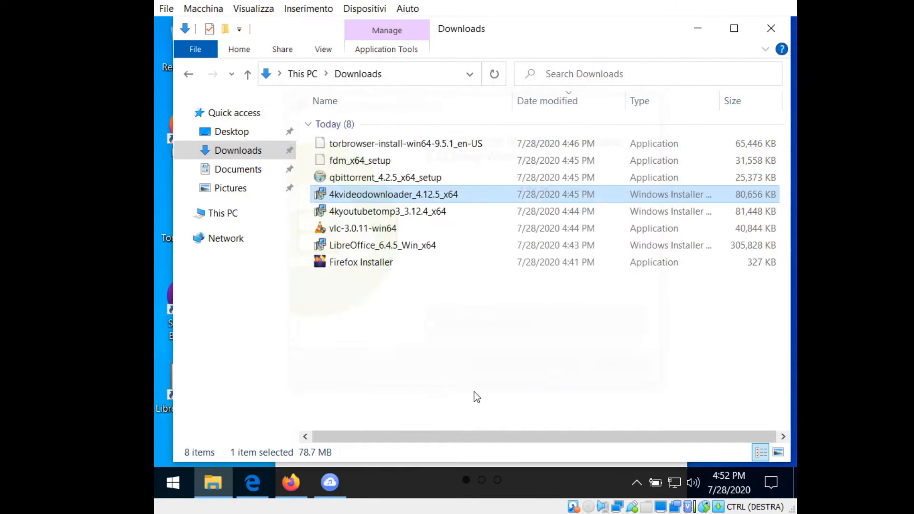
- Switch to 4K YouTube to MP3, examine the download directory in its preferences, and close the program
{"action": "left_click", "coordinate": [330, 482]}
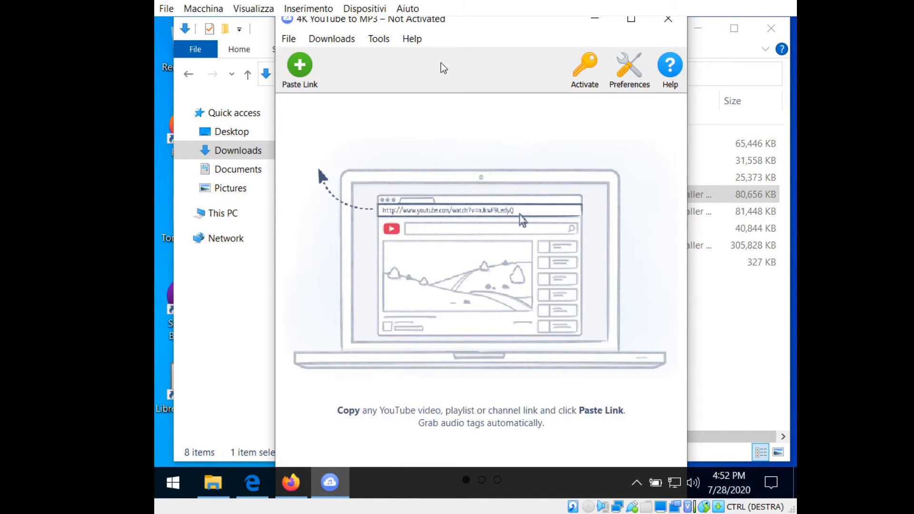
{"action": "left_click_drag", "start_coordinate": [466, 29], "coordinate": [467, 37]}
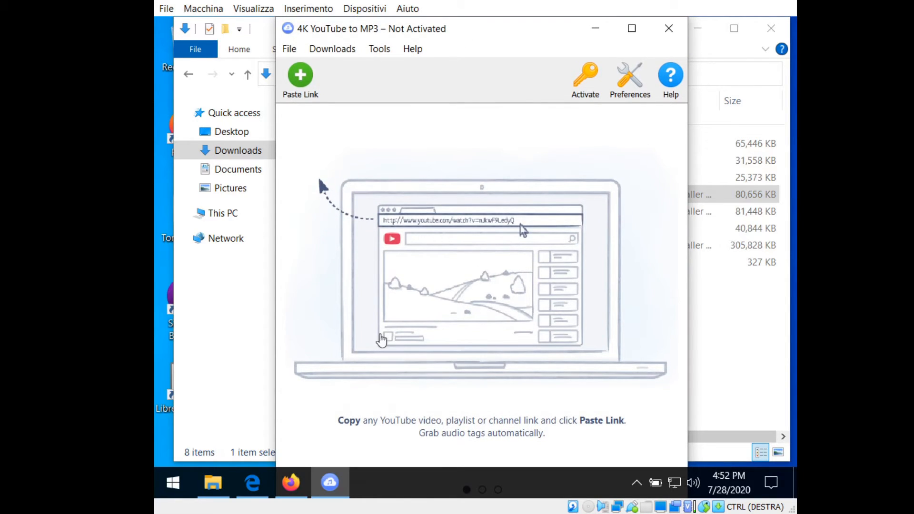
{"action": "left_click", "coordinate": [380, 49]}
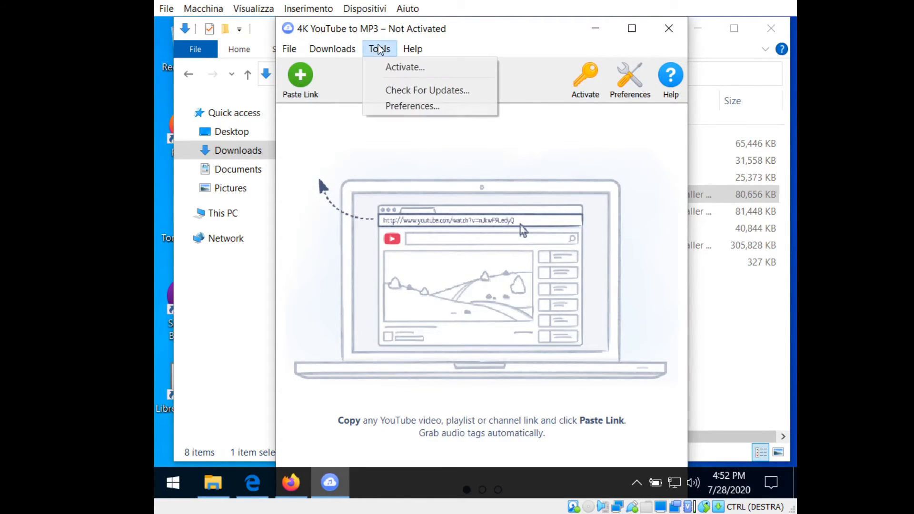
{"action": "left_click", "coordinate": [398, 104]}
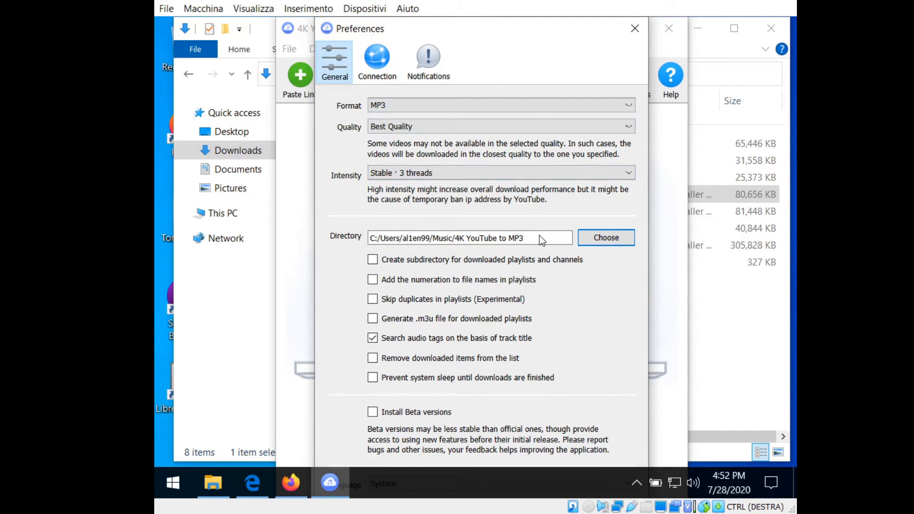
{"action": "left_click_drag", "start_coordinate": [525, 239], "coordinate": [367, 239]}
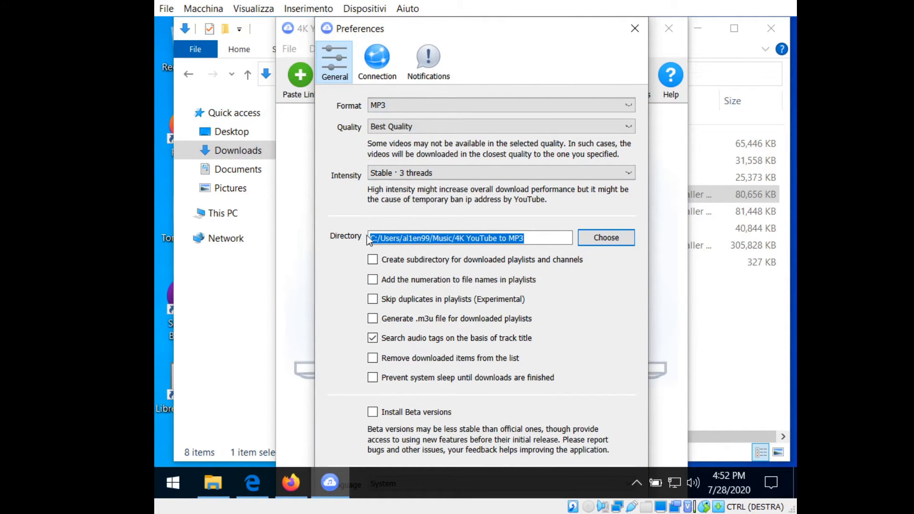
{"action": "left_click", "coordinate": [540, 237]}
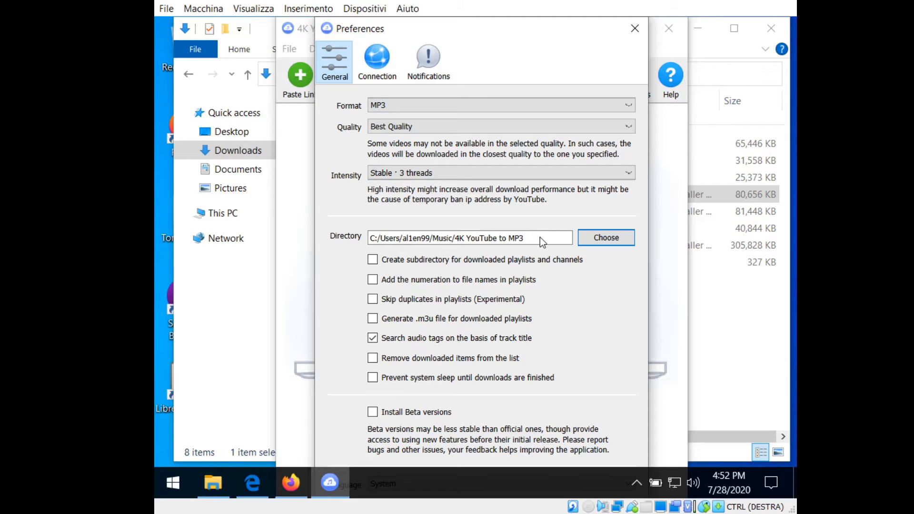
{"action": "left_click", "coordinate": [627, 37]}
{"action": "left_click", "coordinate": [663, 29]}
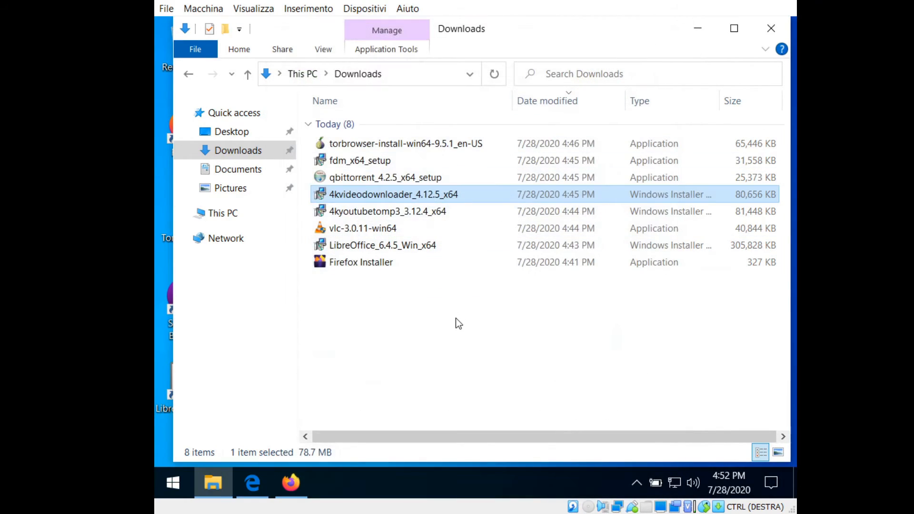
- Start the setup from qbittorrent_4.2.5_x64_setup with administrator approval, in English, and accept the licence agreement
{"action": "left_click", "coordinate": [456, 318]}
{"action": "double_click", "coordinate": [358, 177]}
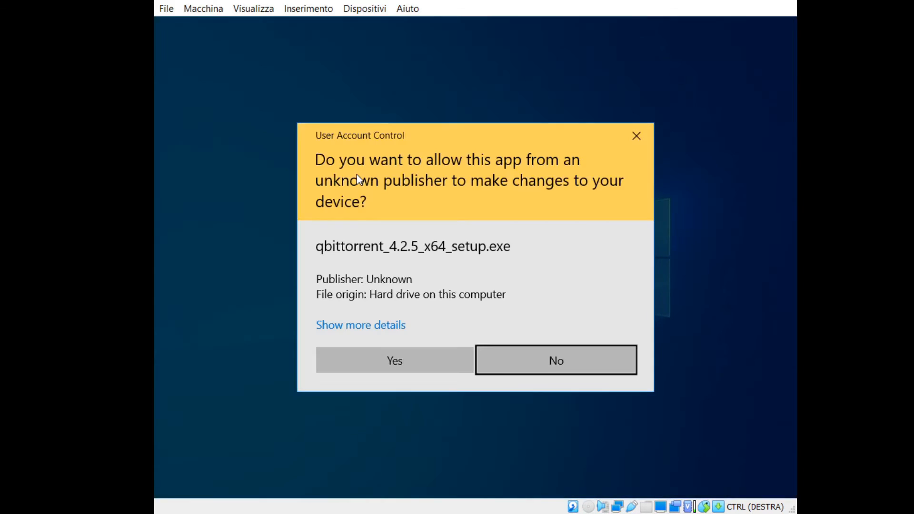
{"action": "left_click", "coordinate": [378, 355]}
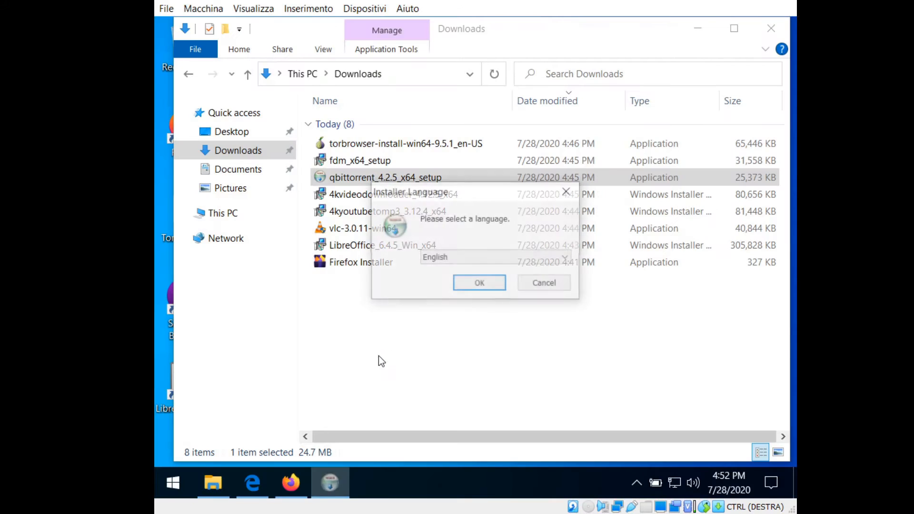
{"action": "left_click", "coordinate": [470, 284]}
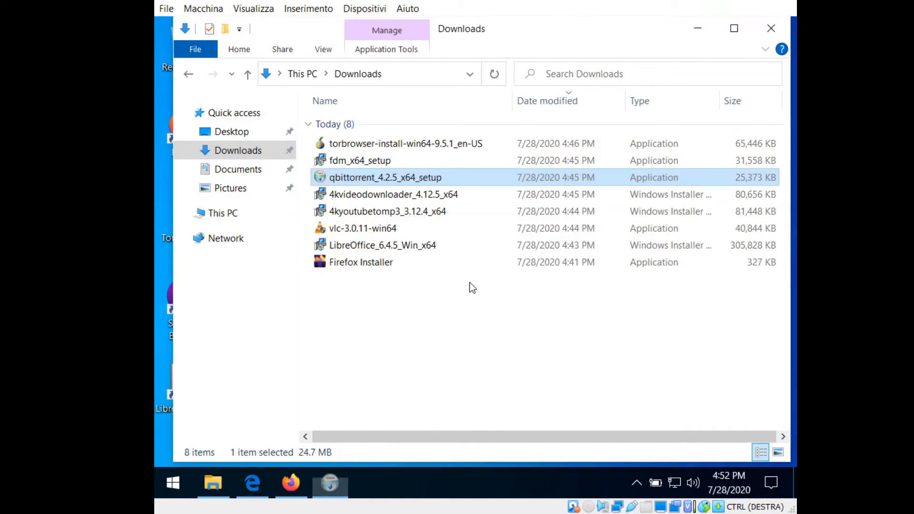
{"action": "left_click", "coordinate": [560, 373]}
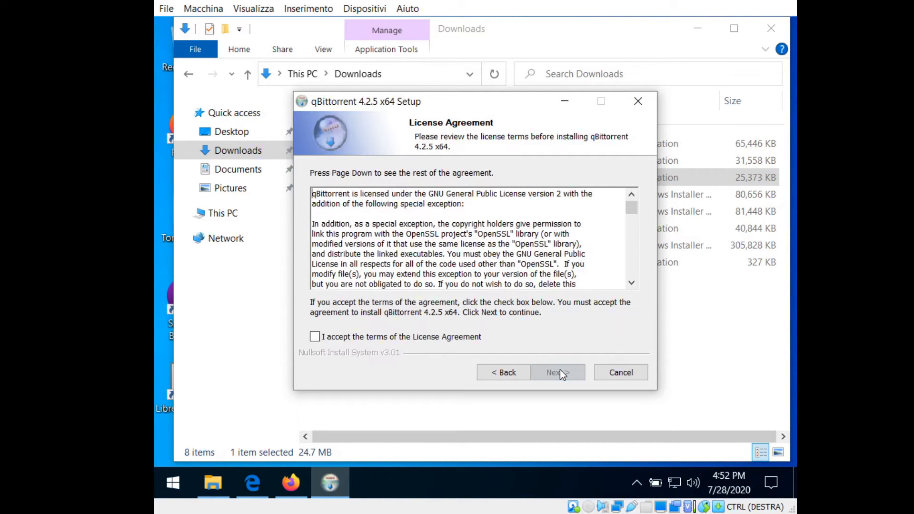
{"action": "left_click", "coordinate": [465, 340]}
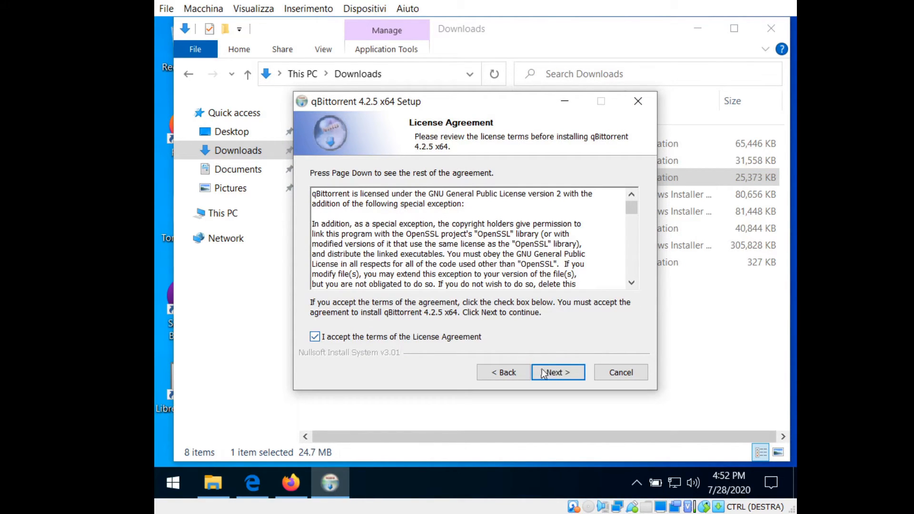
{"action": "left_click", "coordinate": [554, 375]}
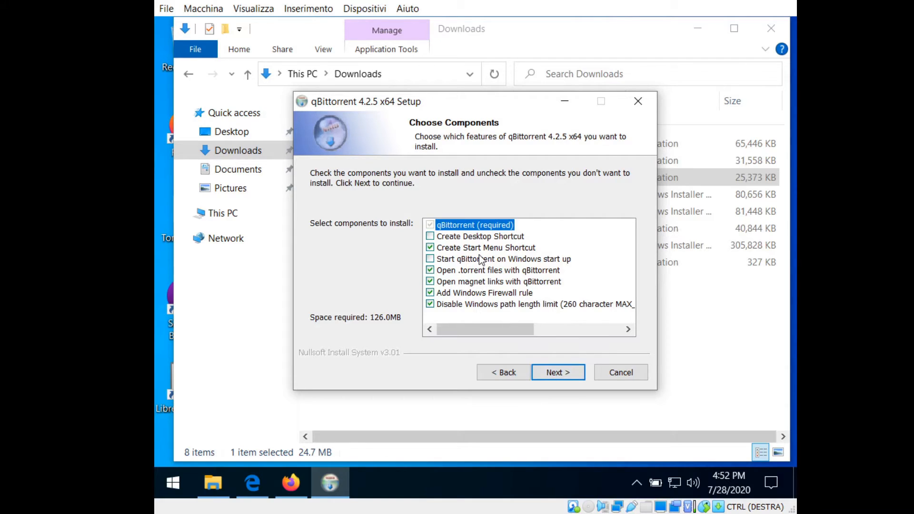
- Add the desktop shortcut to the selected components and install qBittorrent in the default folder
{"action": "left_click", "coordinate": [481, 237]}
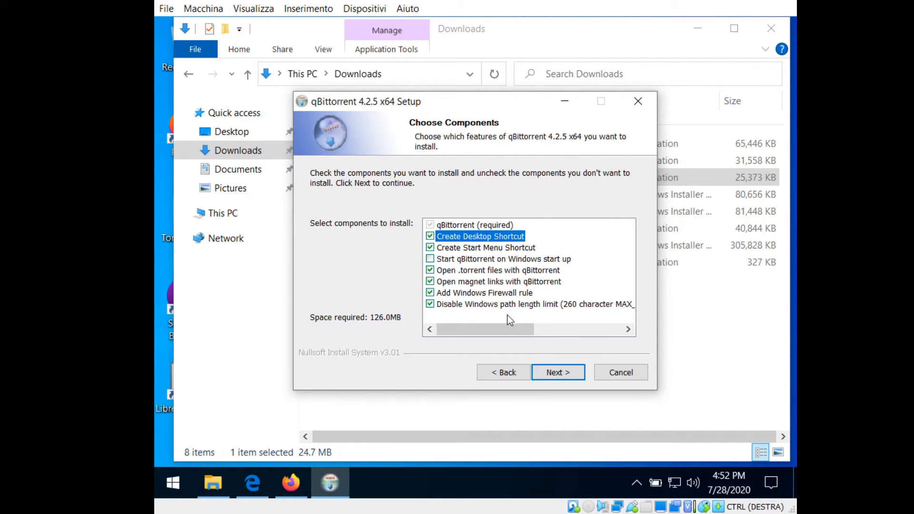
{"action": "left_click", "coordinate": [558, 373]}
{"action": "left_click", "coordinate": [558, 374]}
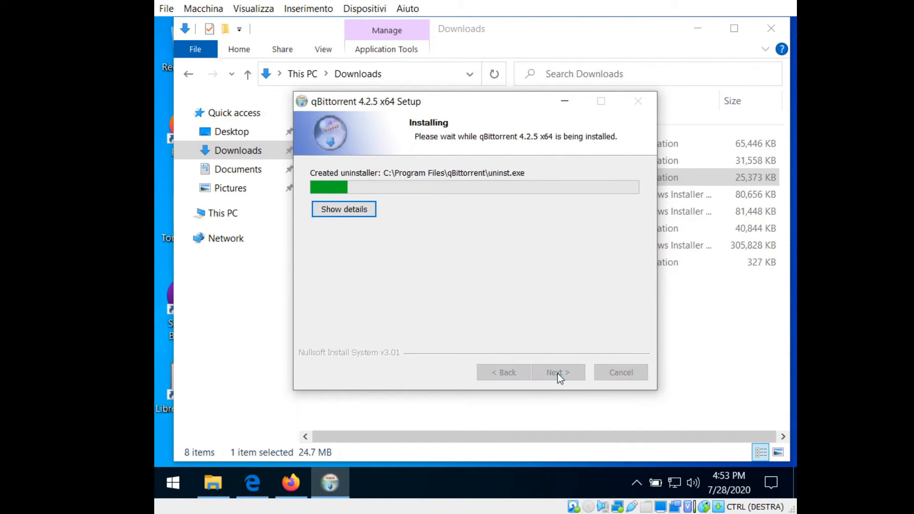
- Finish the qBittorrent setup, agree to the program's legal notice and close its window
{"action": "left_click", "coordinate": [558, 374]}
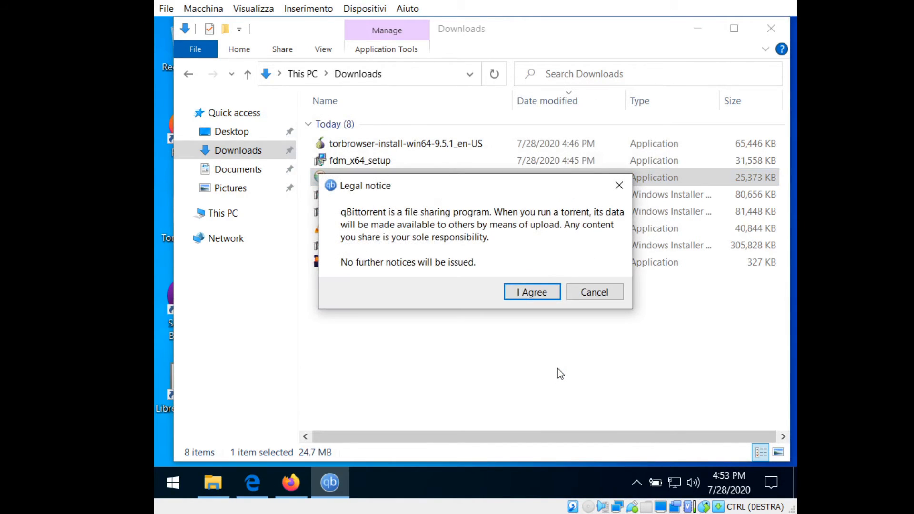
{"action": "left_click", "coordinate": [530, 293]}
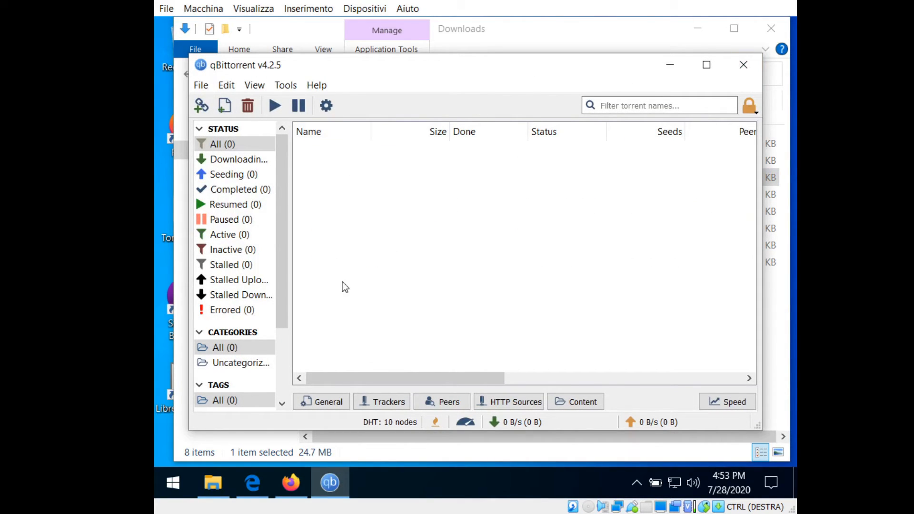
{"action": "left_click", "coordinate": [744, 65]}
- Install Free Download Manager from fdm_x64_setup for all users, keeping the default folder and the desktop and Quick Launch shortcuts
{"action": "left_click", "coordinate": [358, 161]}
{"action": "double_click", "coordinate": [356, 161]}
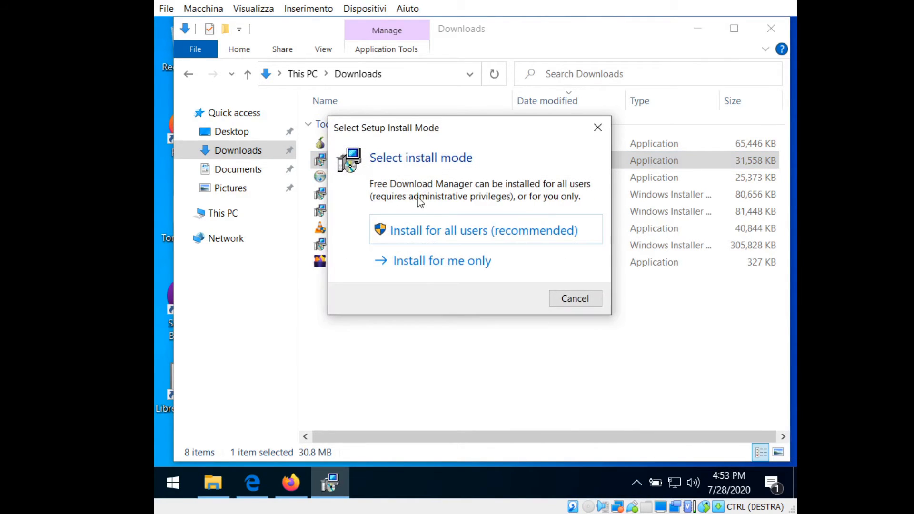
{"action": "left_click", "coordinate": [438, 229]}
{"action": "left_click", "coordinate": [396, 355]}
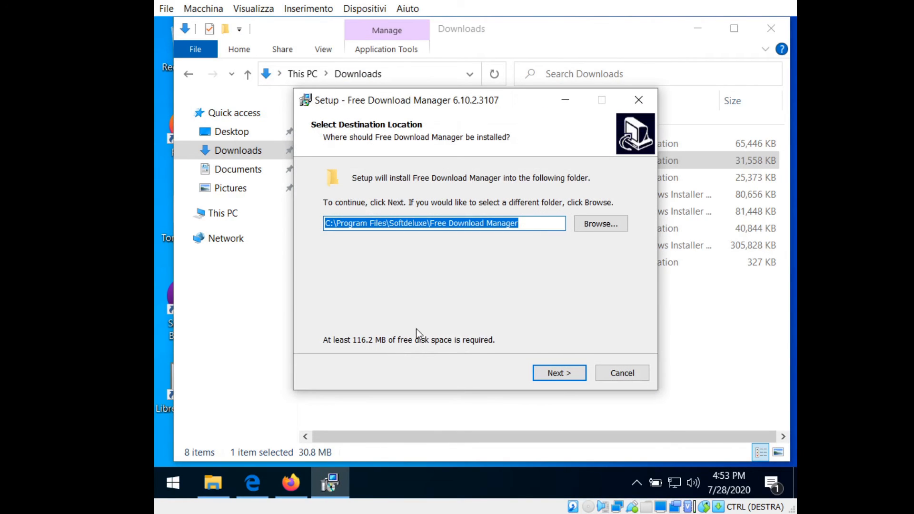
{"action": "left_click", "coordinate": [560, 376]}
{"action": "left_click", "coordinate": [562, 377]}
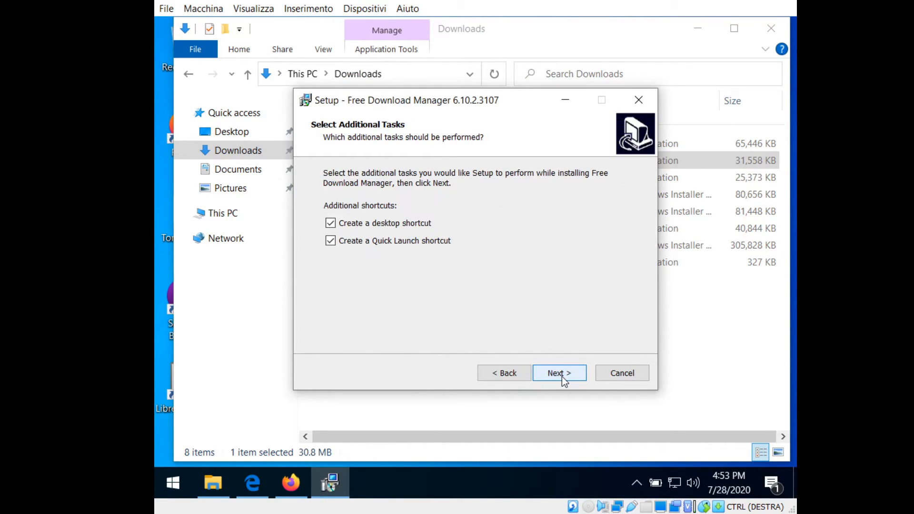
{"action": "left_click", "coordinate": [562, 376]}
{"action": "left_click", "coordinate": [562, 376]}
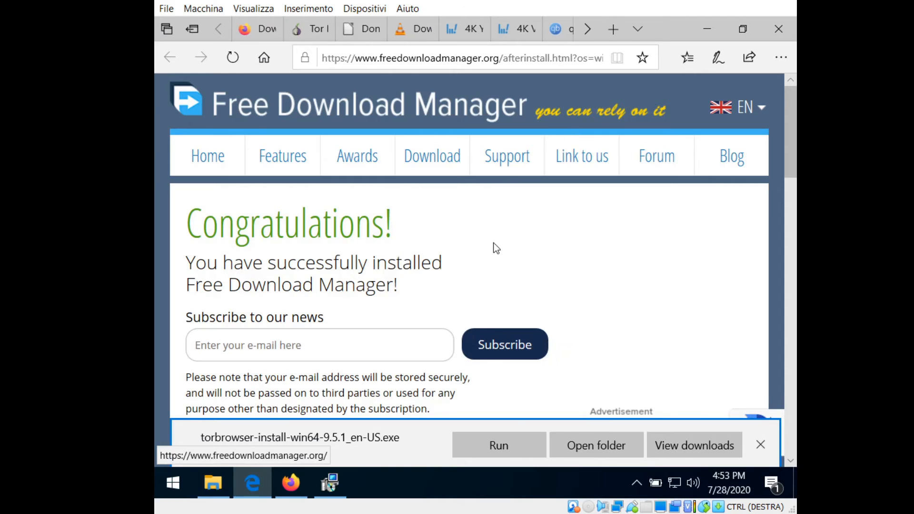
- Look through Free Download Manager's post-install page in Microsoft Edge and switch to the 4K Video Downloader page
{"action": "scroll", "coordinate": [510, 195], "scroll_direction": "down", "scroll_amount": 3}
{"action": "scroll", "coordinate": [514, 172], "scroll_direction": "up", "scroll_amount": 3}
{"action": "scroll", "coordinate": [516, 152], "scroll_direction": "down", "scroll_amount": 8}
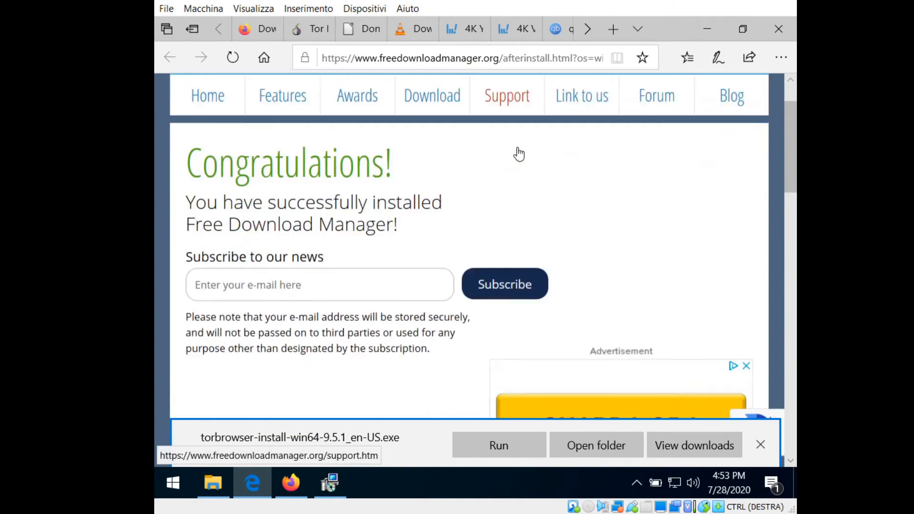
{"action": "scroll", "coordinate": [513, 147], "scroll_direction": "down", "scroll_amount": 8}
{"action": "scroll", "coordinate": [503, 143], "scroll_direction": "up", "scroll_amount": 15}
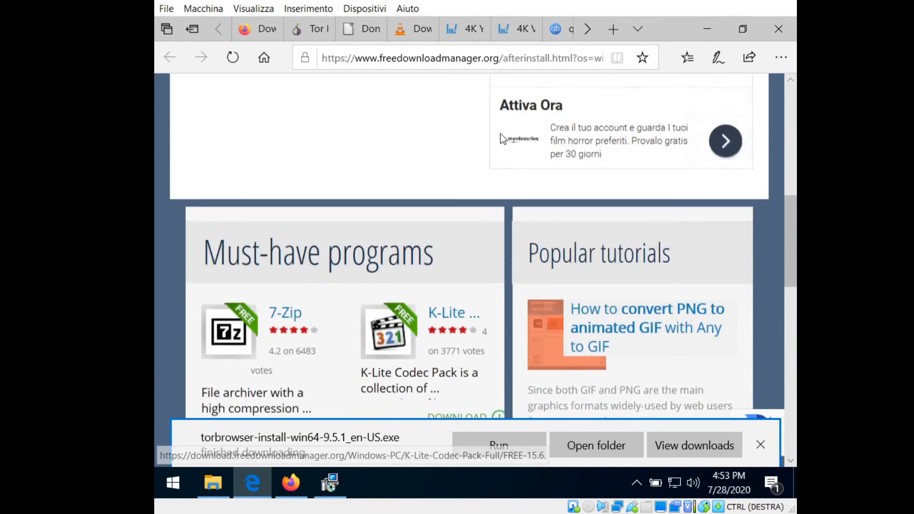
{"action": "left_click", "coordinate": [508, 30]}
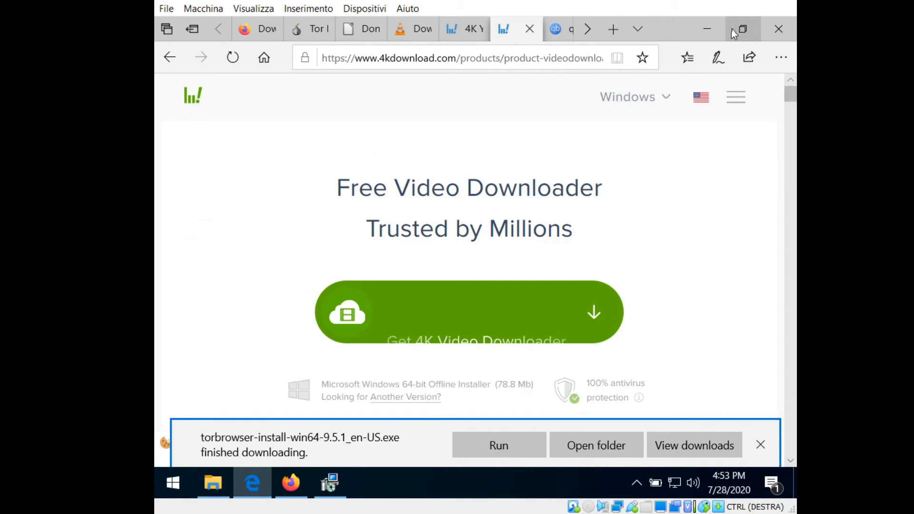
- Close Microsoft Edge with its open tabs, the Free Download Manager setup wizard and the Downloads window
{"action": "left_click", "coordinate": [765, 29]}
{"action": "left_click", "coordinate": [393, 246]}
{"action": "left_click", "coordinate": [386, 286]}
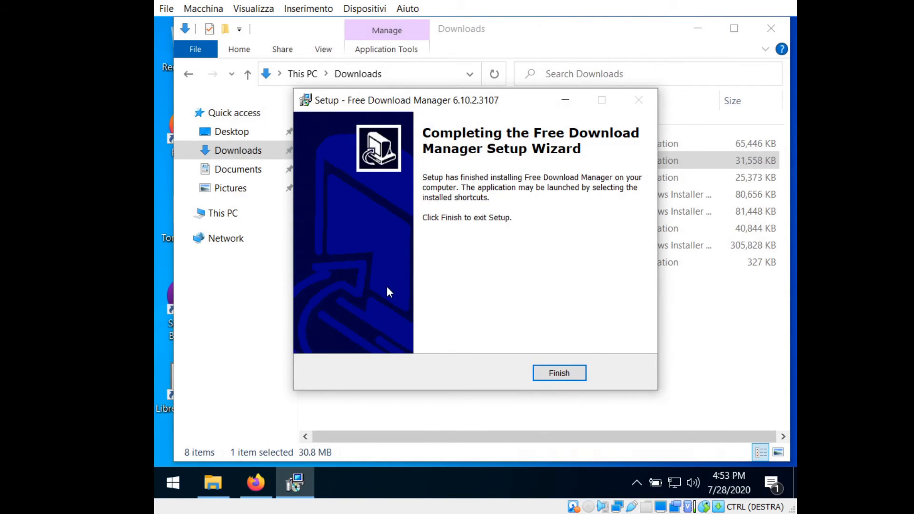
{"action": "left_click", "coordinate": [571, 374]}
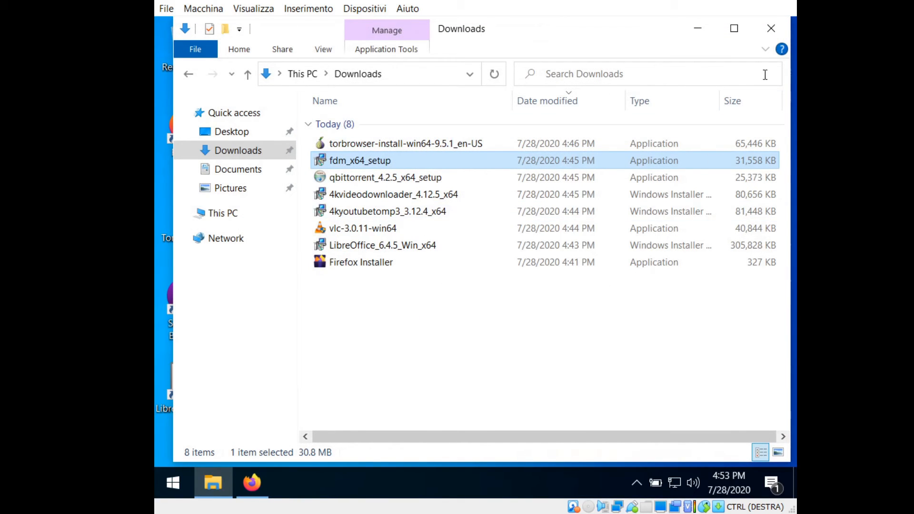
{"action": "left_click", "coordinate": [768, 31]}
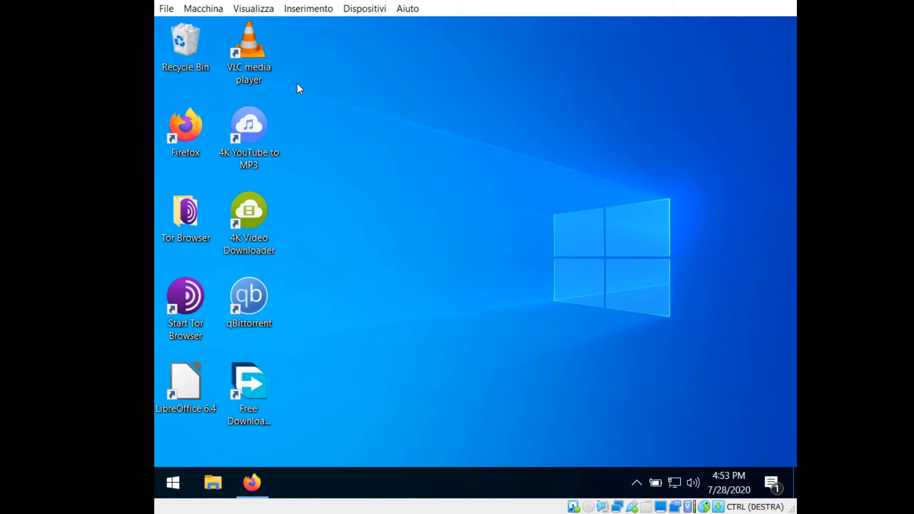
- Open Firefox, search the web for "firefox additions en/us" and open the en-US Firefox Add-ons site from the results
{"action": "double_click", "coordinate": [186, 133]}
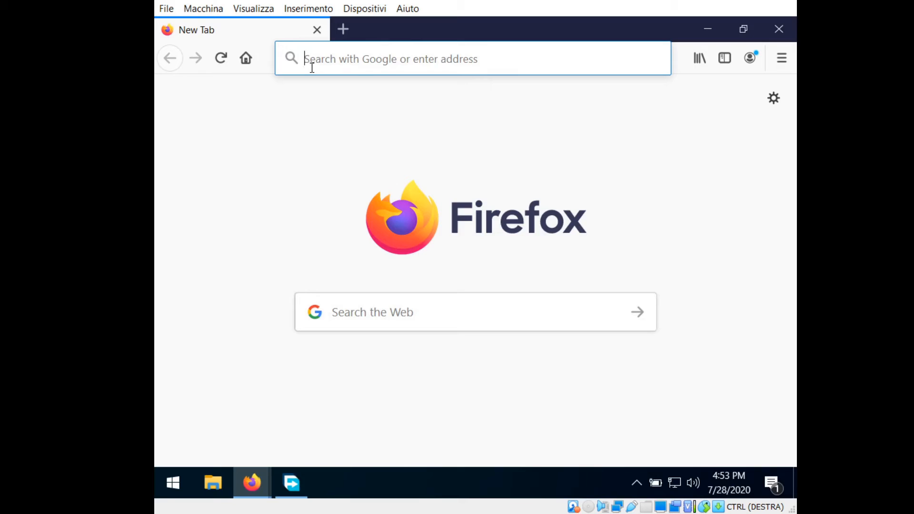
{"action": "type", "text": "firefox"}
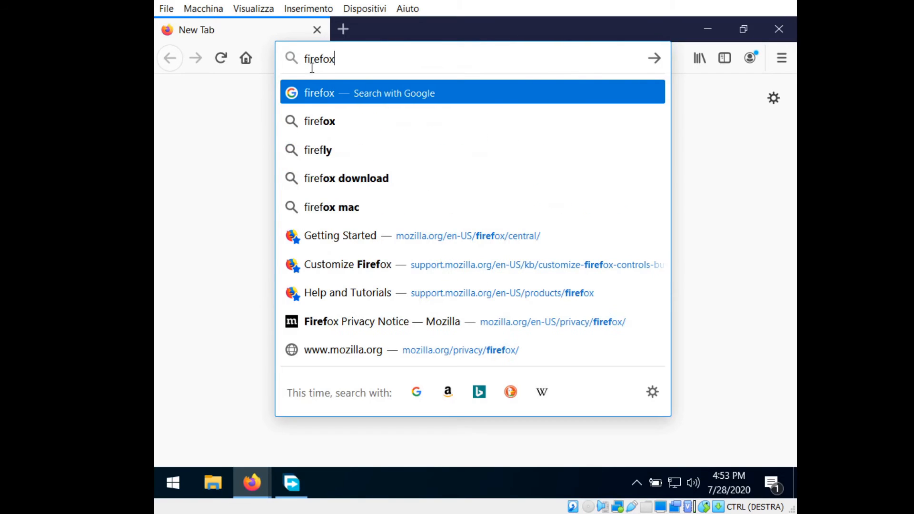
{"action": "type", "text": " additions"}
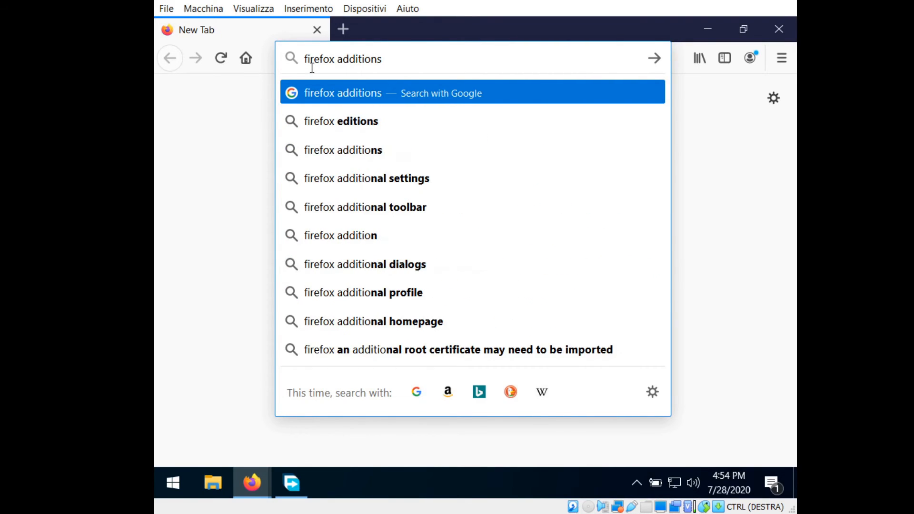
{"action": "type", "text": " en."}
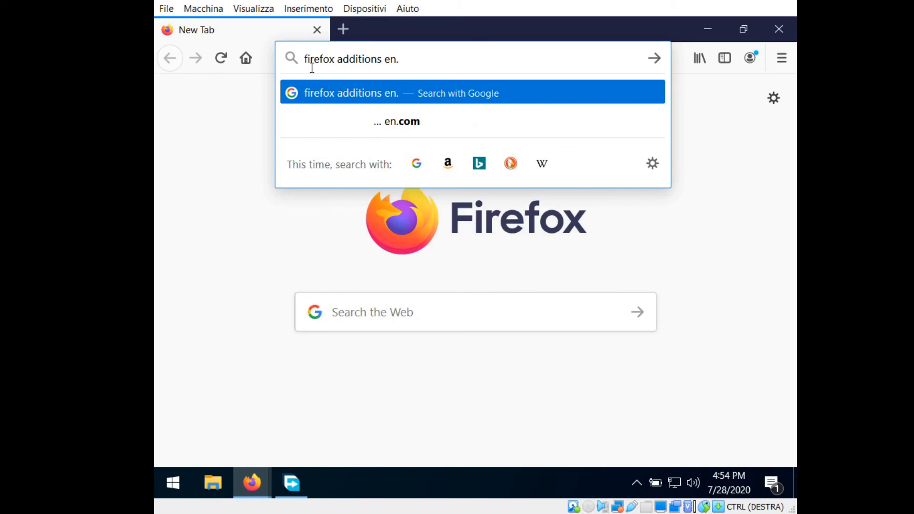
{"action": "key", "text": "BackSpace"}
{"action": "type", "text": "/us"}
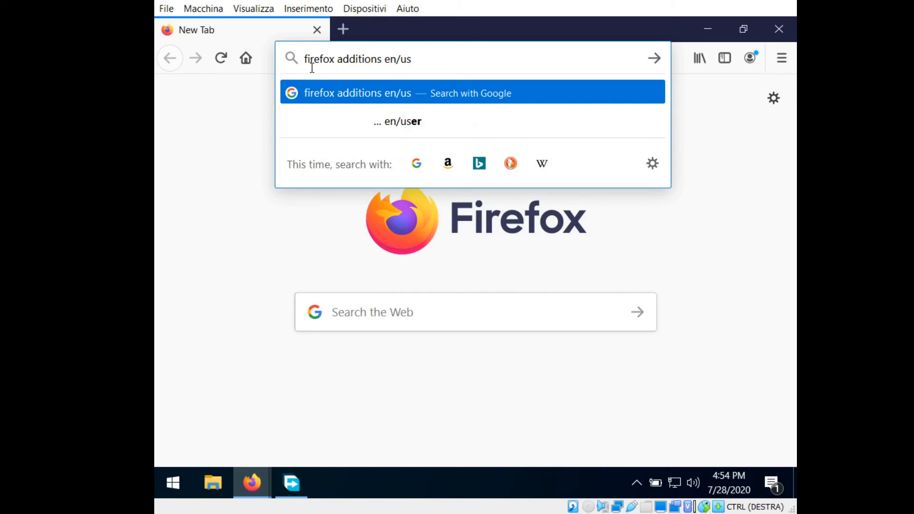
{"action": "key", "text": "Return"}
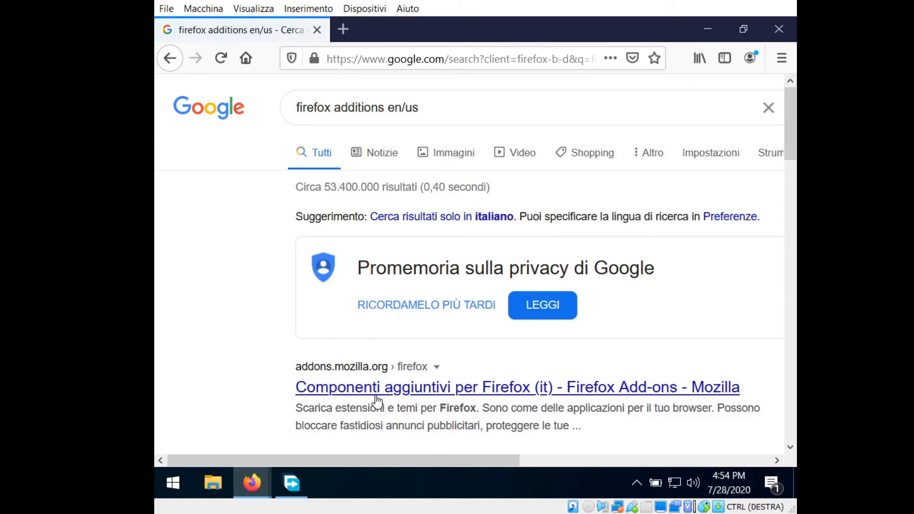
{"action": "scroll", "coordinate": [377, 402], "scroll_direction": "down", "scroll_amount": 5}
{"action": "left_click", "coordinate": [387, 339]}
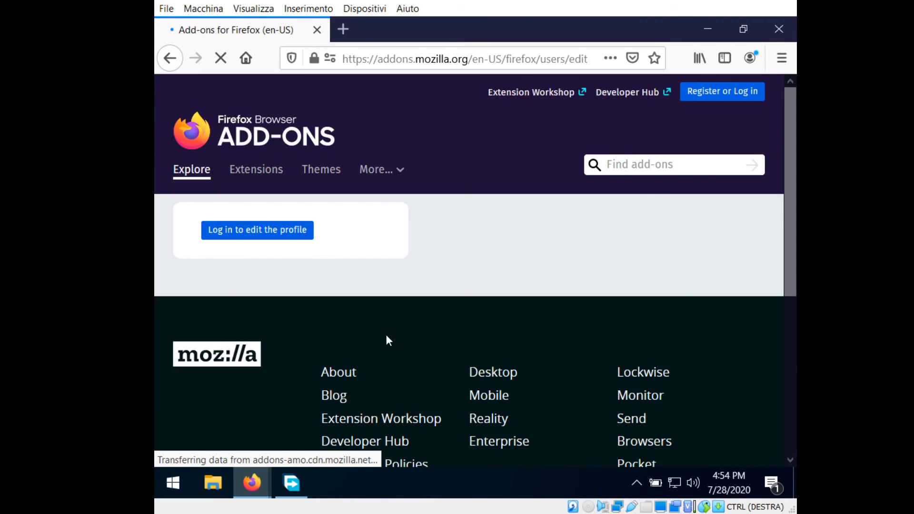
- Search the add-ons site for "free download manager" and open the page of the Free Download Manager extension by freedownloadmanager.org
{"action": "left_click", "coordinate": [666, 163]}
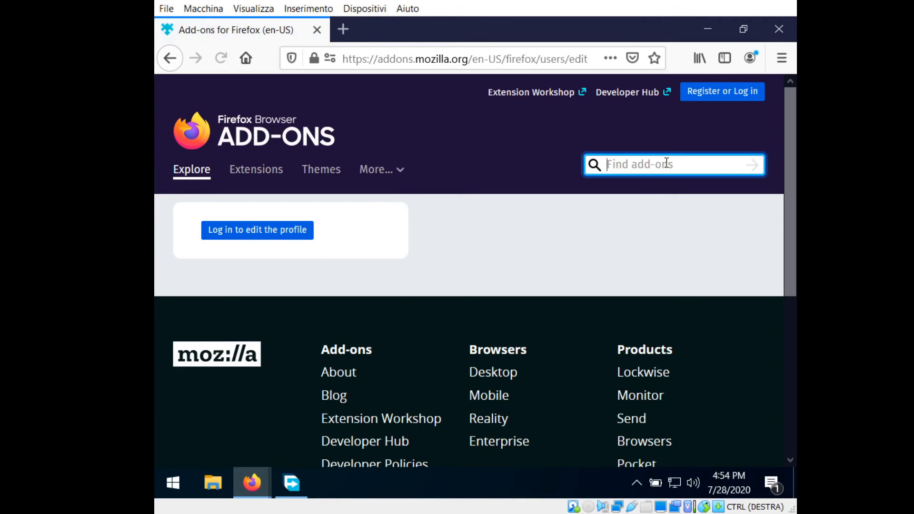
{"action": "type", "text": "free dow"}
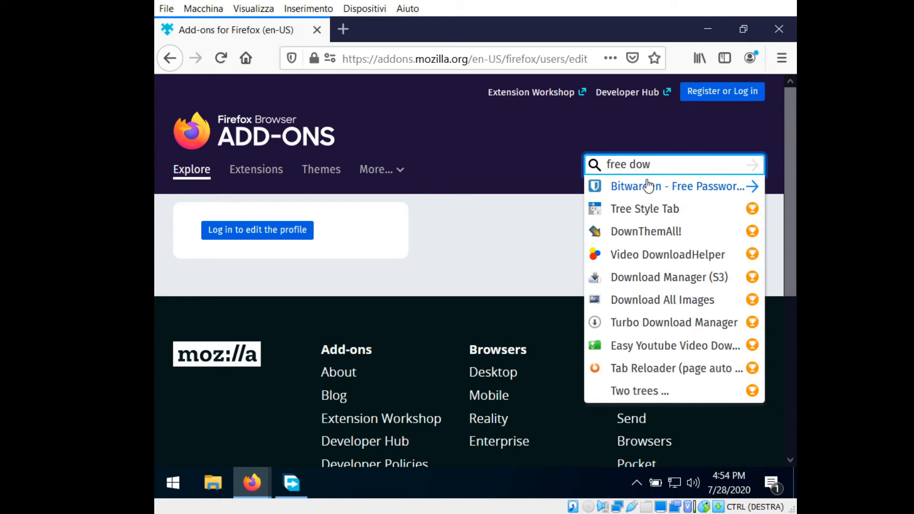
{"action": "type", "text": "nload manager"}
{"action": "key", "text": "Return"}
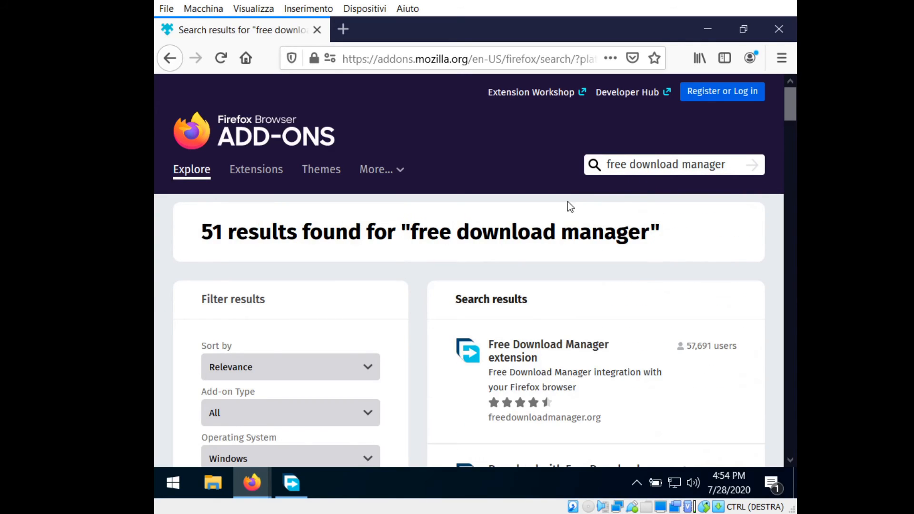
{"action": "scroll", "coordinate": [567, 202], "scroll_direction": "down", "scroll_amount": 3}
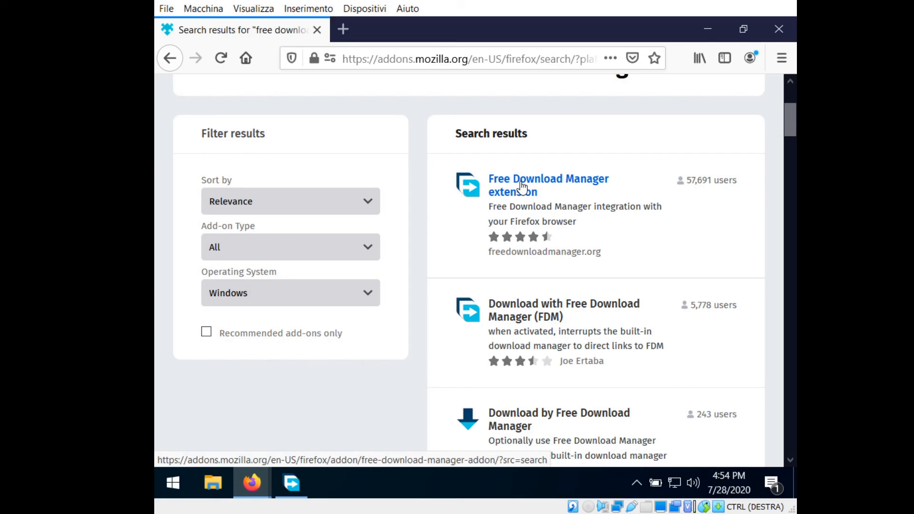
{"action": "left_click", "coordinate": [521, 183]}
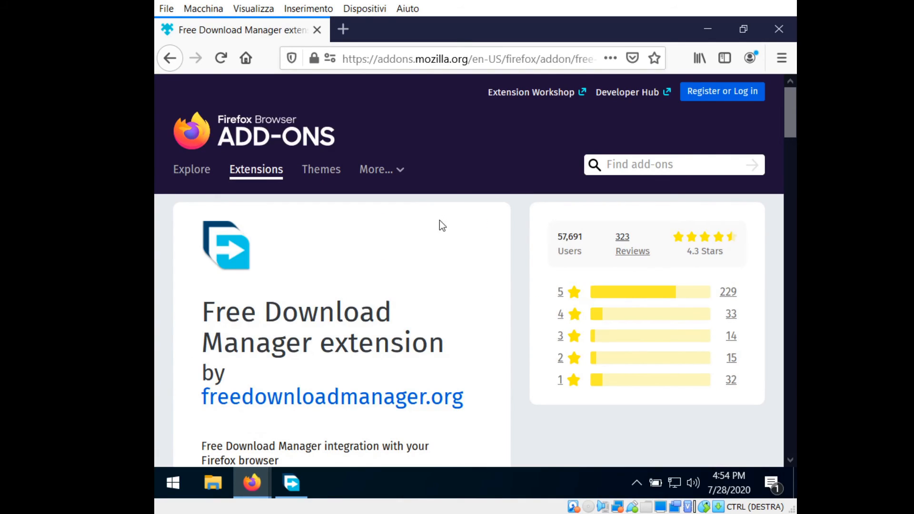
- Add the Free Download Manager extension to Firefox and allow it to run in Private Windows
{"action": "scroll", "coordinate": [439, 224], "scroll_direction": "down", "scroll_amount": 2}
{"action": "scroll", "coordinate": [439, 228], "scroll_direction": "down", "scroll_amount": 3}
{"action": "left_click", "coordinate": [305, 252]}
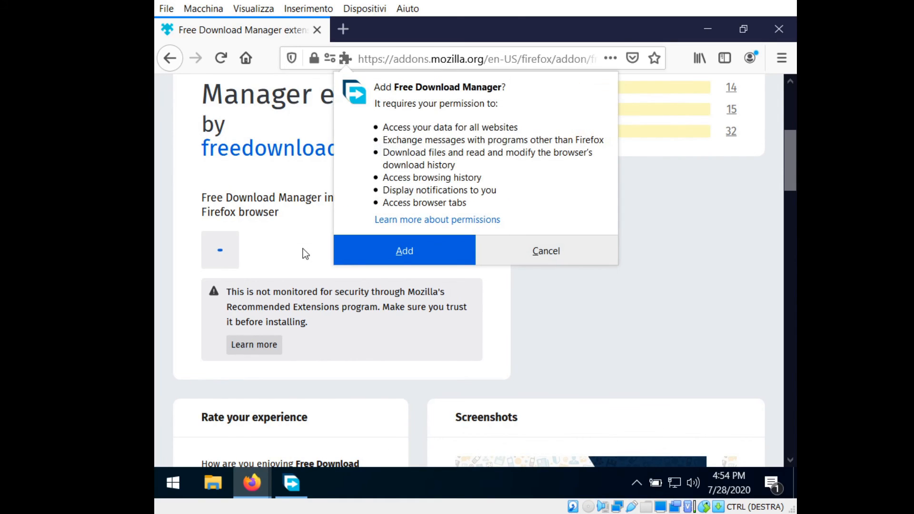
{"action": "left_click", "coordinate": [387, 254]}
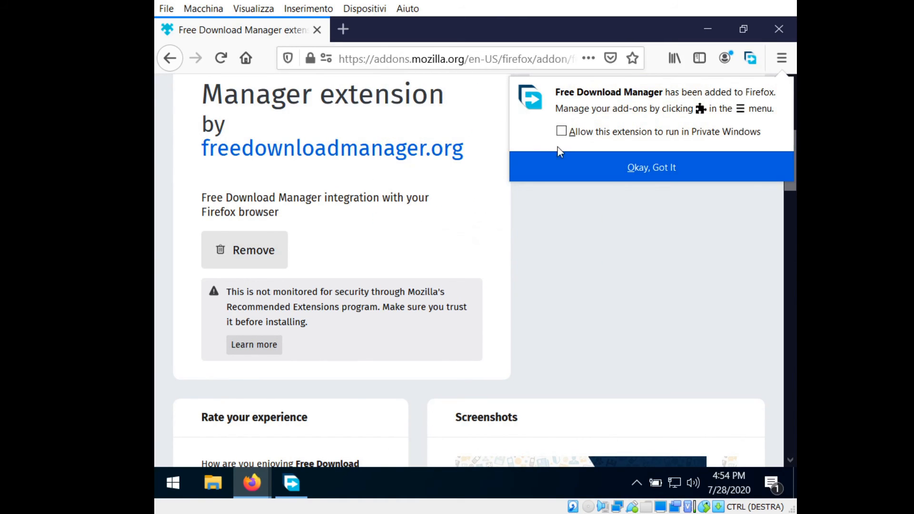
{"action": "left_click", "coordinate": [567, 133]}
{"action": "left_click", "coordinate": [556, 158]}
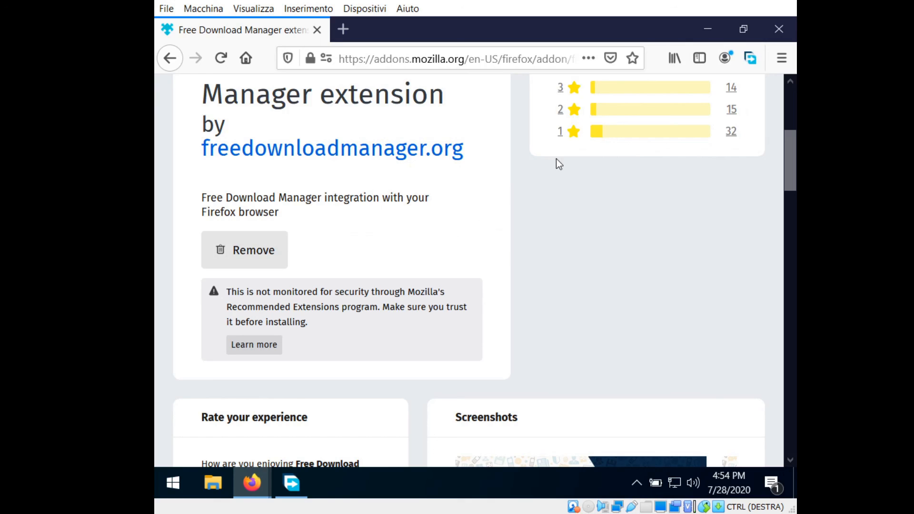
- Look at the options offered by the Free Download Manager extension and minimize Firefox
{"action": "left_click", "coordinate": [747, 59]}
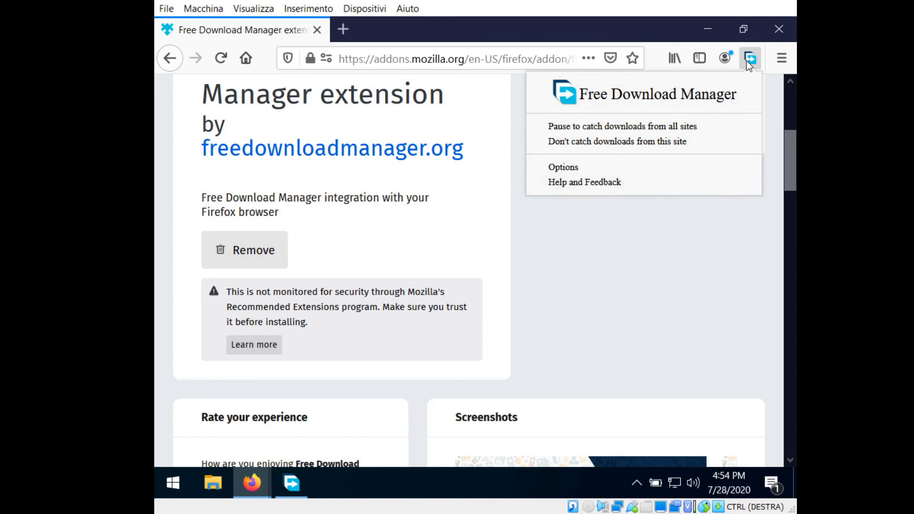
{"action": "left_click", "coordinate": [741, 59]}
{"action": "left_click", "coordinate": [708, 29]}
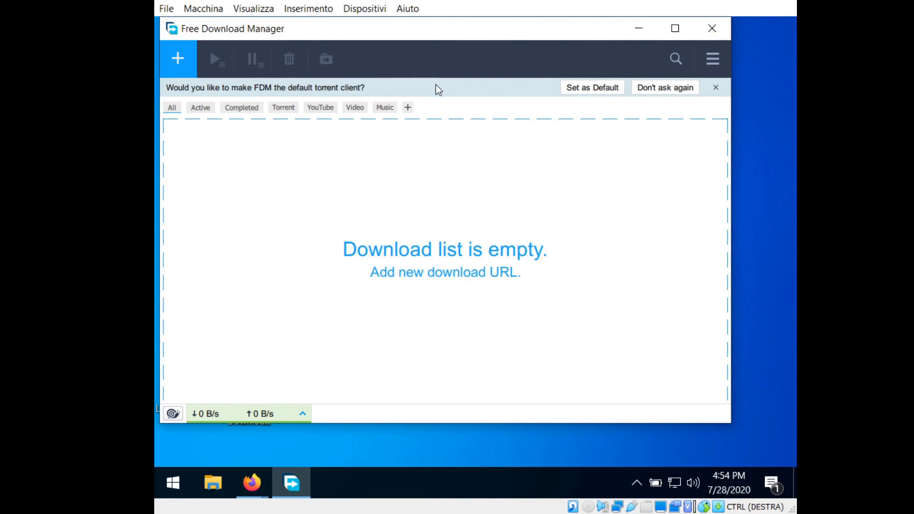
- Make Free Download Manager the default torrent client and close its window
{"action": "left_click", "coordinate": [587, 90]}
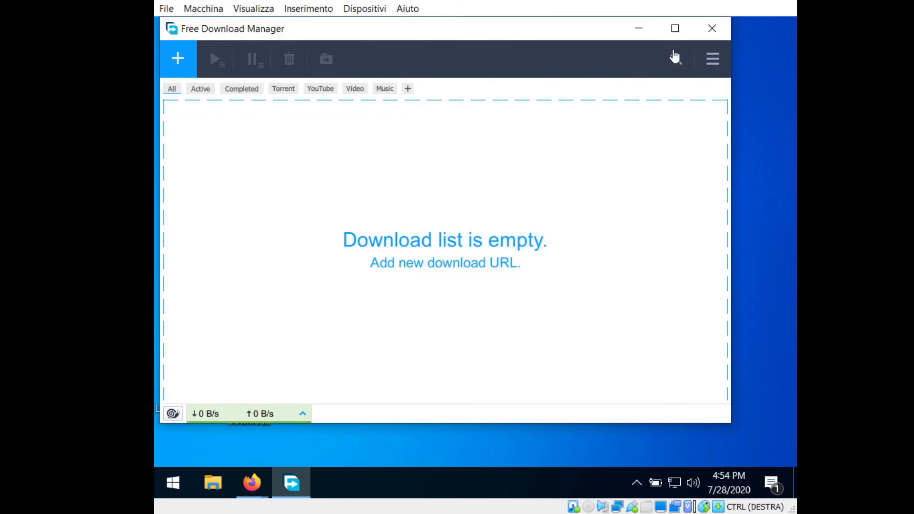
{"action": "left_click", "coordinate": [710, 34]}
{"action": "left_click", "coordinate": [537, 111]}
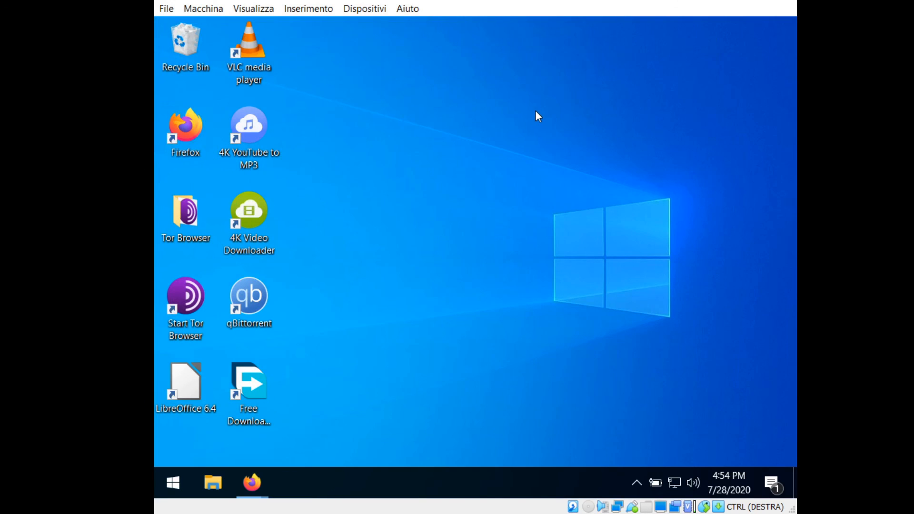
{"action": "left_click_drag", "start_coordinate": [362, 424], "coordinate": [160, 21]}
{"action": "left_click", "coordinate": [409, 105]}
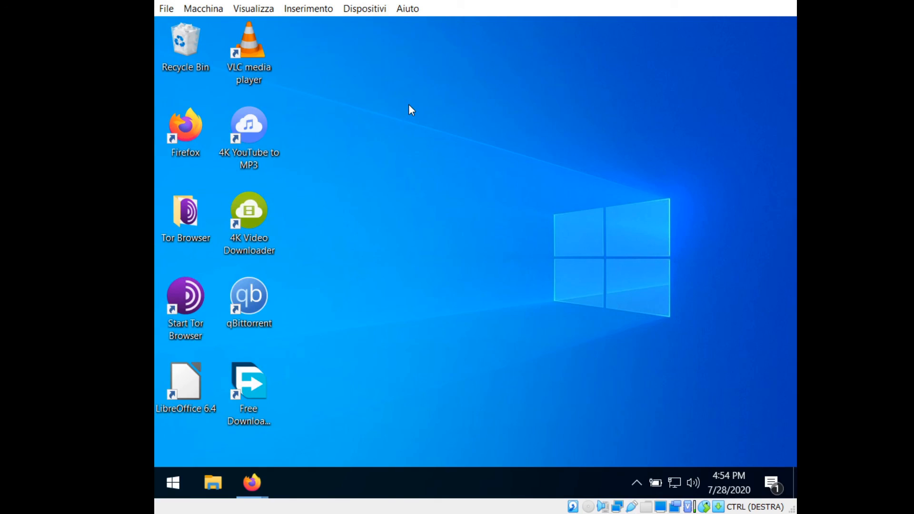